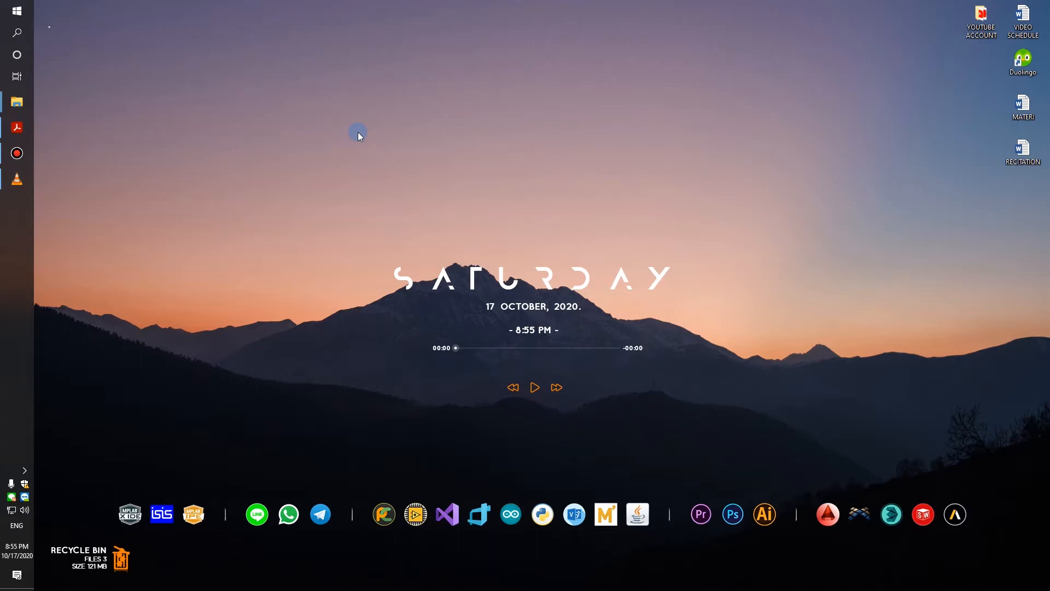
right_click(323, 140)
click(243, 176)
key(super)
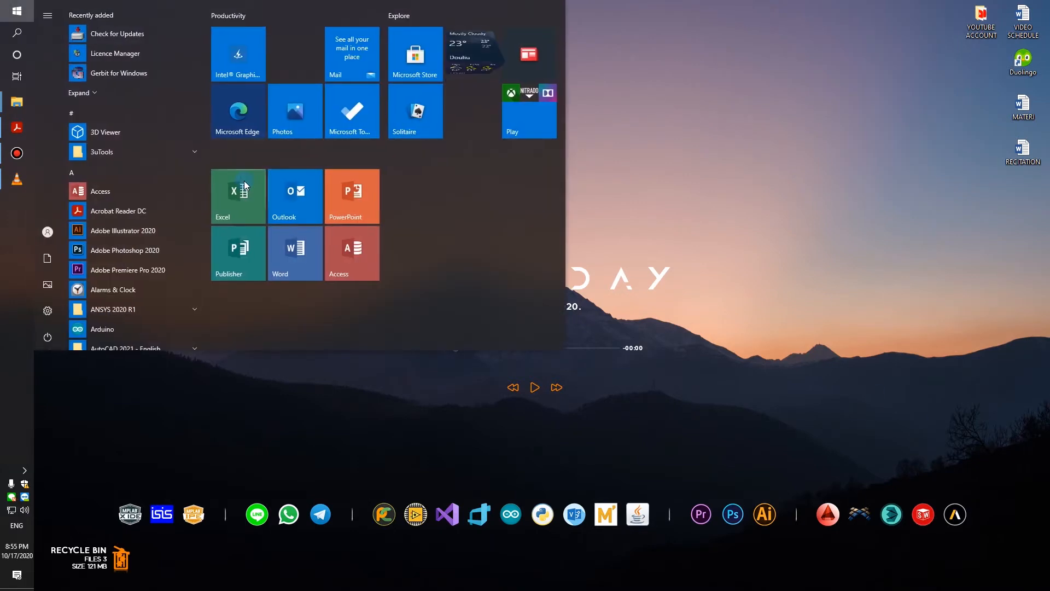
key(super)
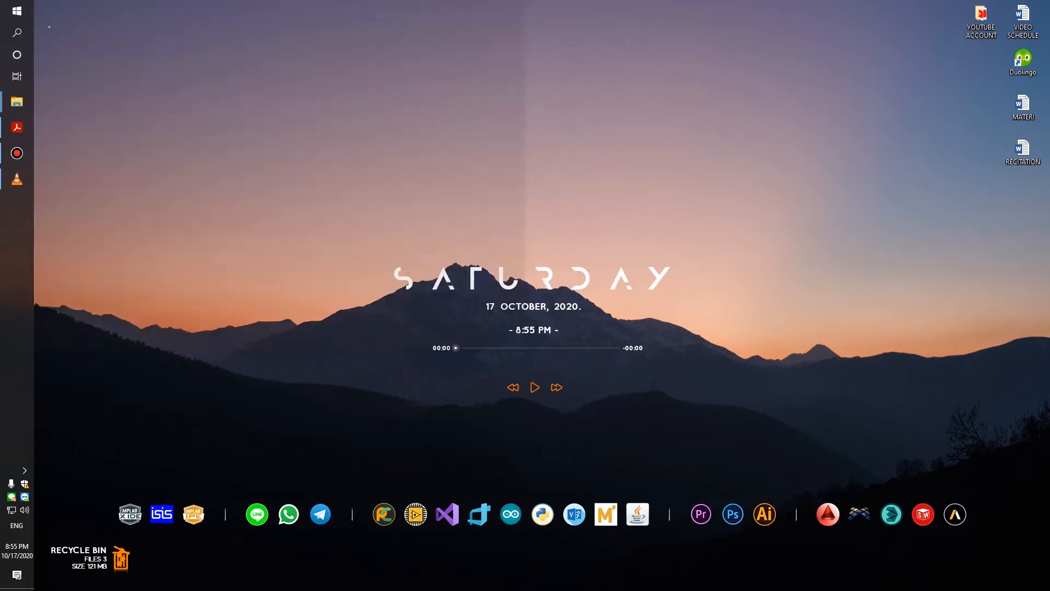
Search the installed apps for SOLIDWORKS 2020 and launch it.
click(923, 513)
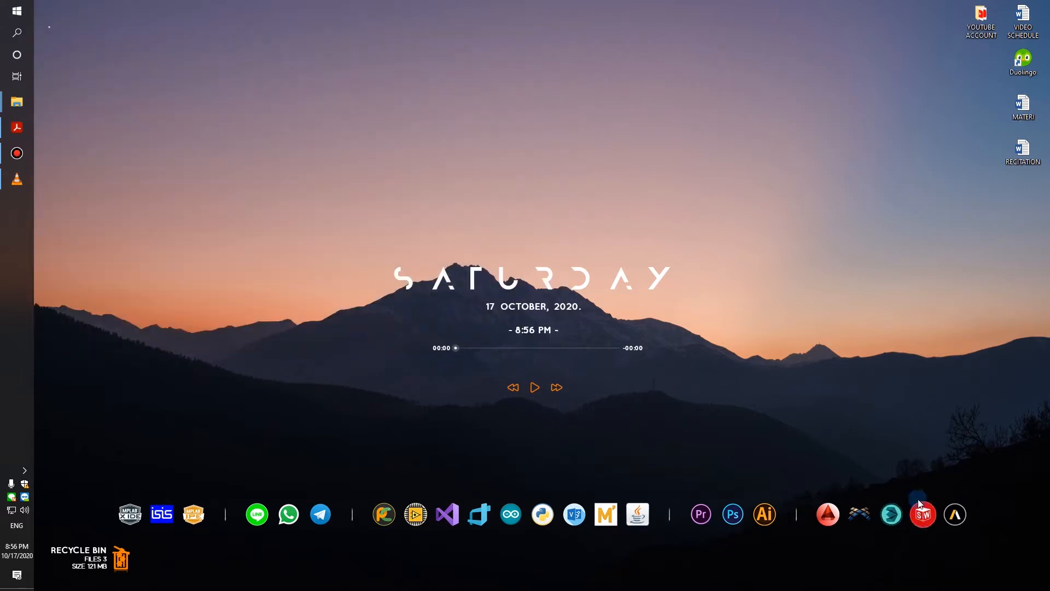
key(super)
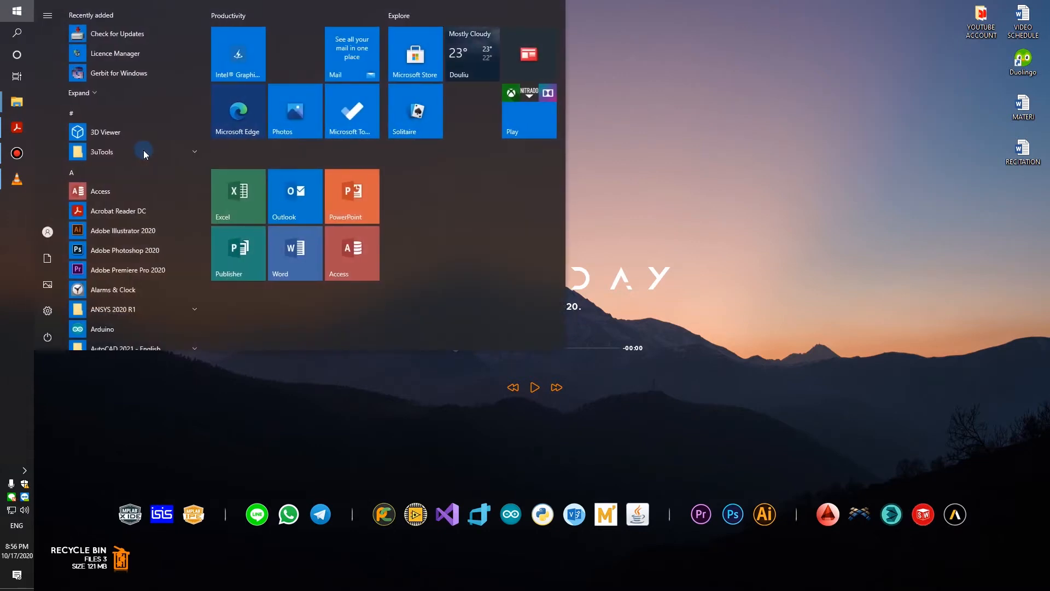
text(SO)
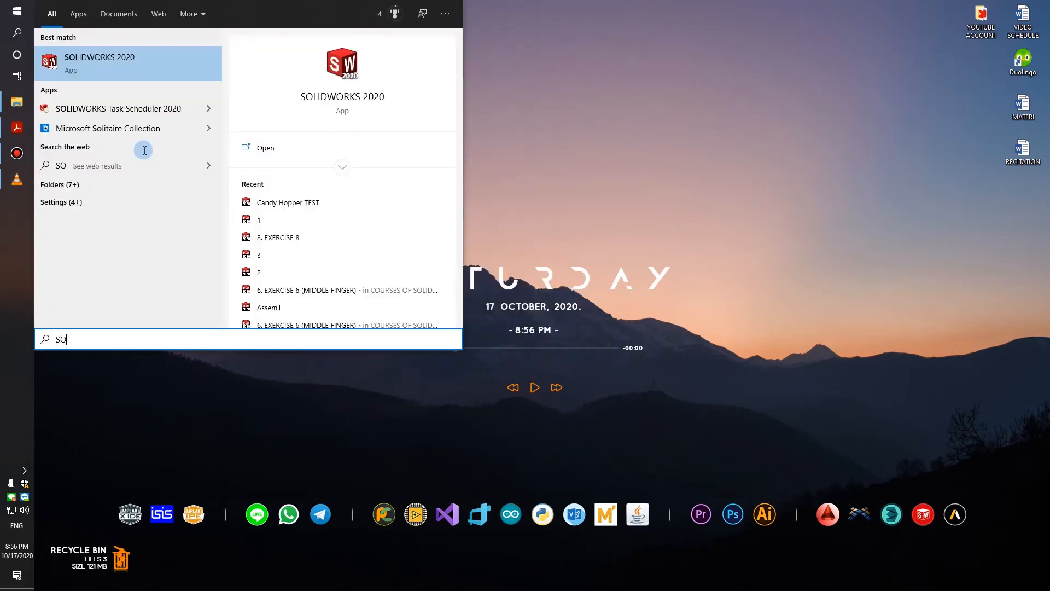
click(109, 64)
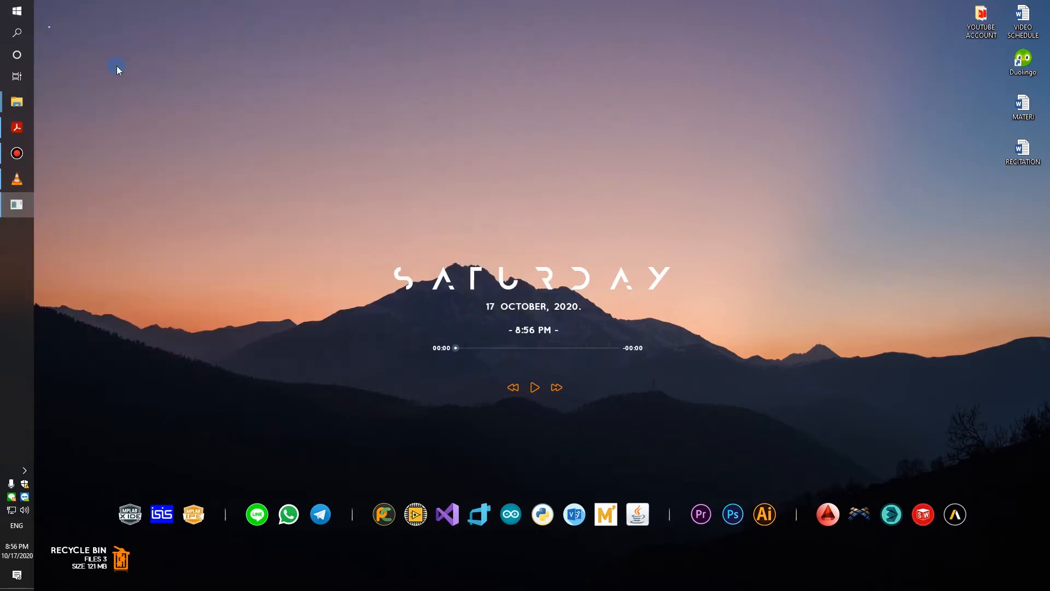
click(474, 364)
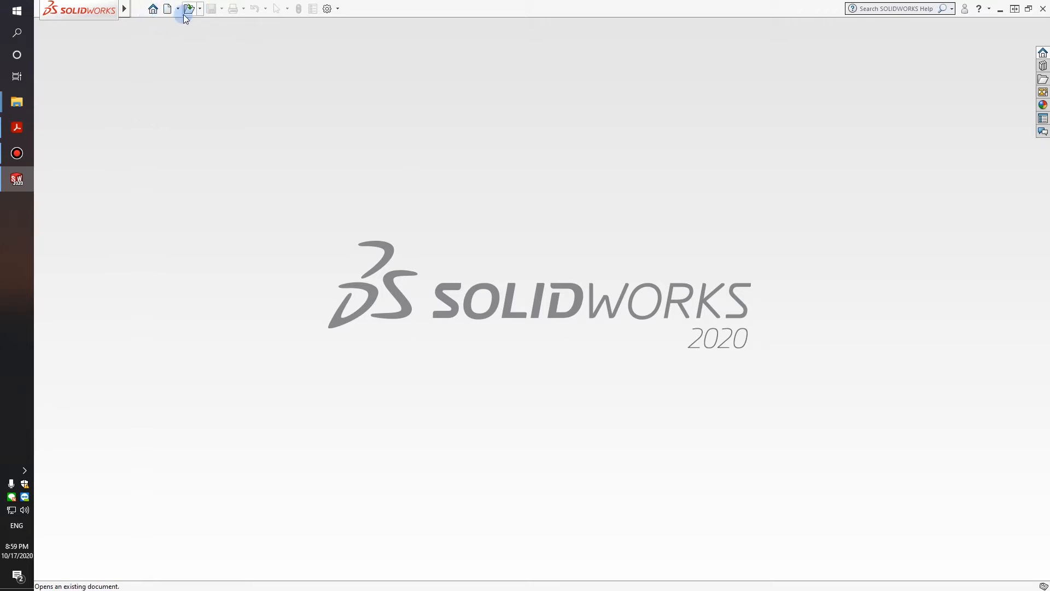
Look over the Welcome dialog and the choices for creating new and opening existing documents.
click(155, 13)
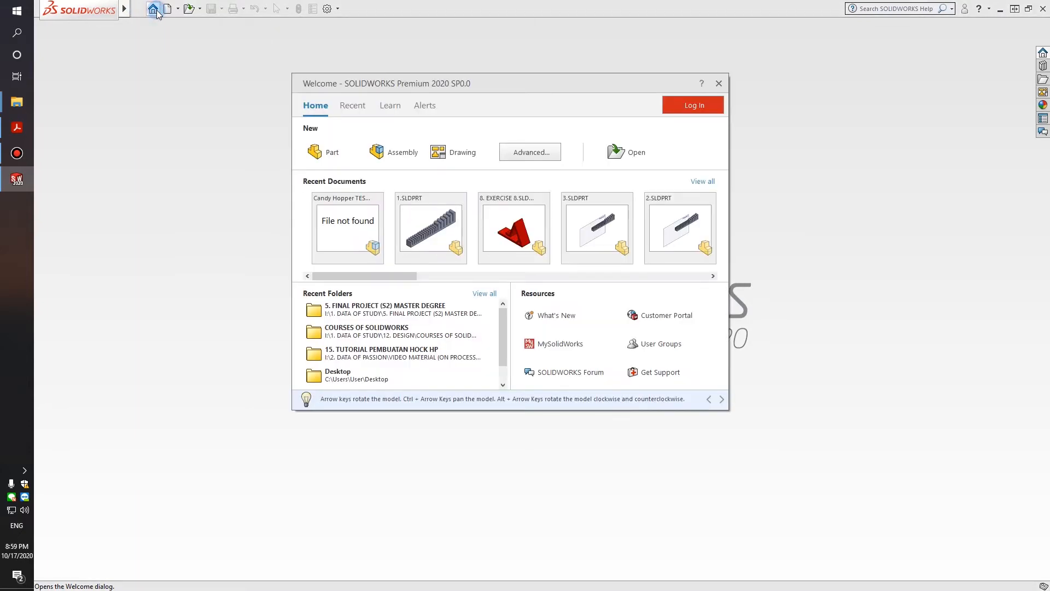
click(717, 84)
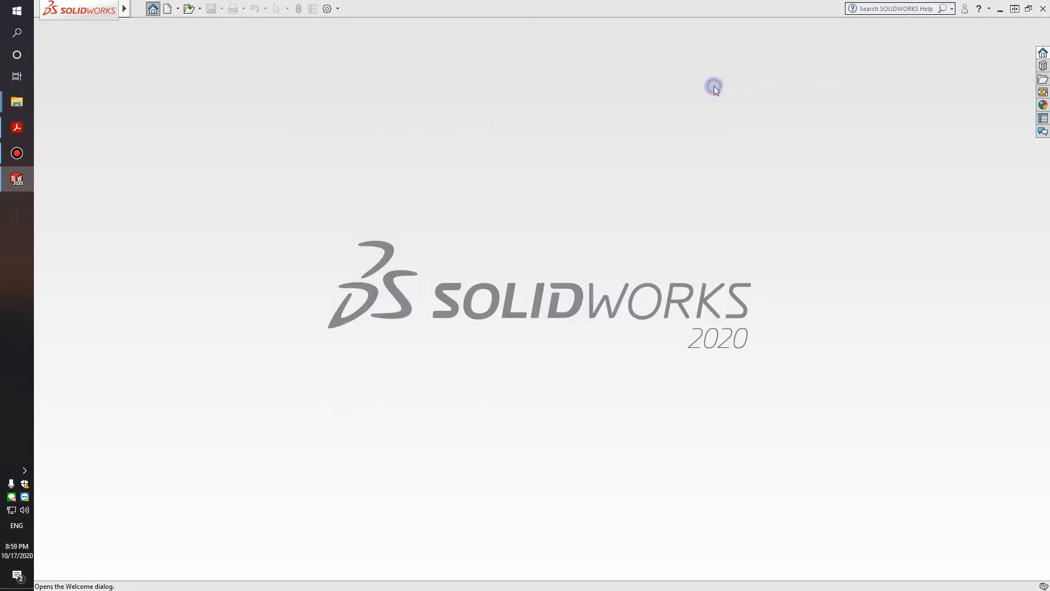
click(179, 10)
click(179, 10)
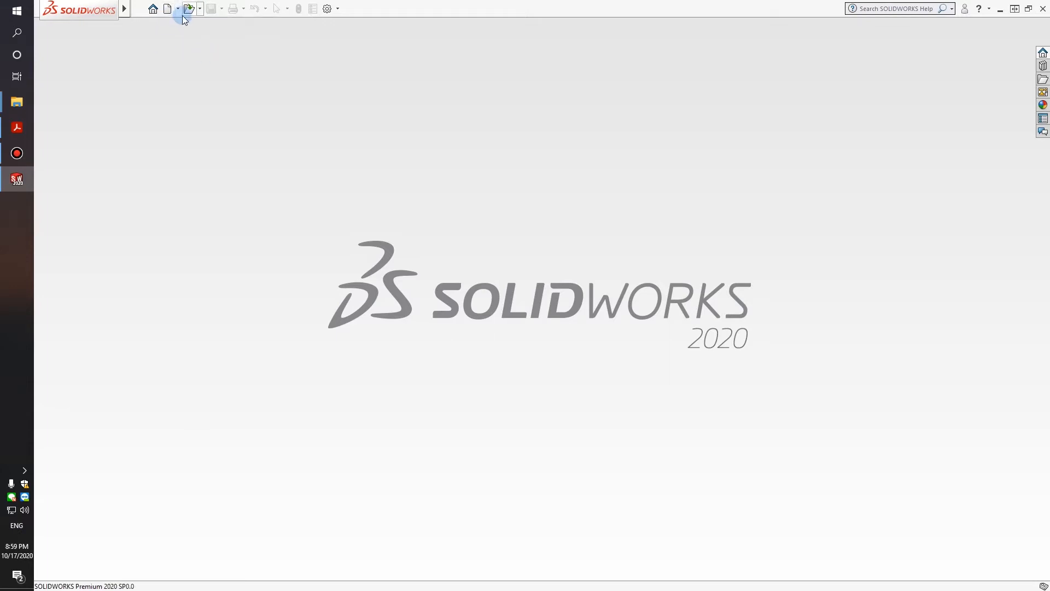
click(179, 9)
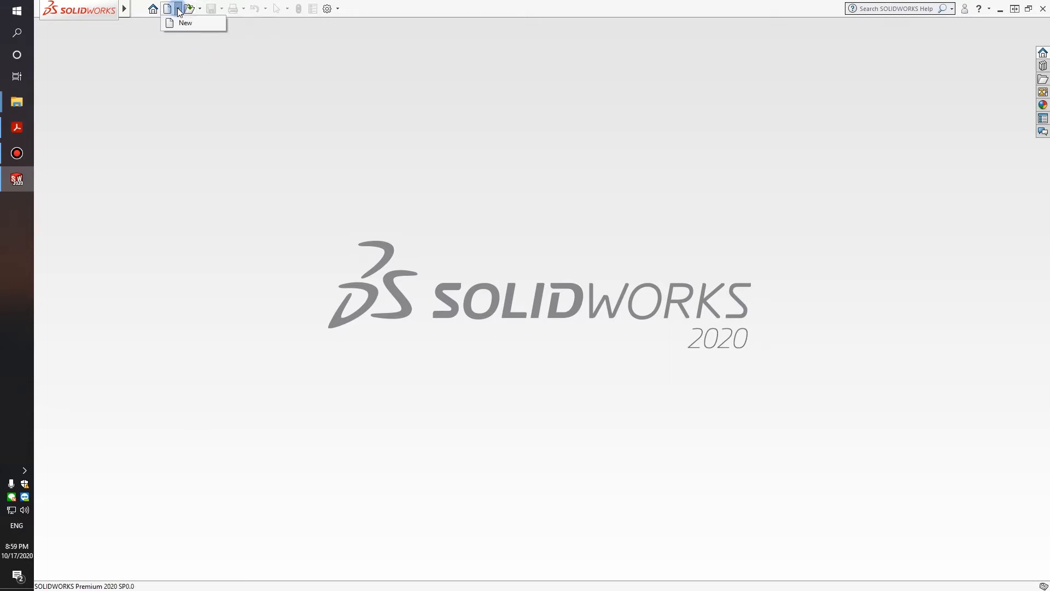
click(199, 9)
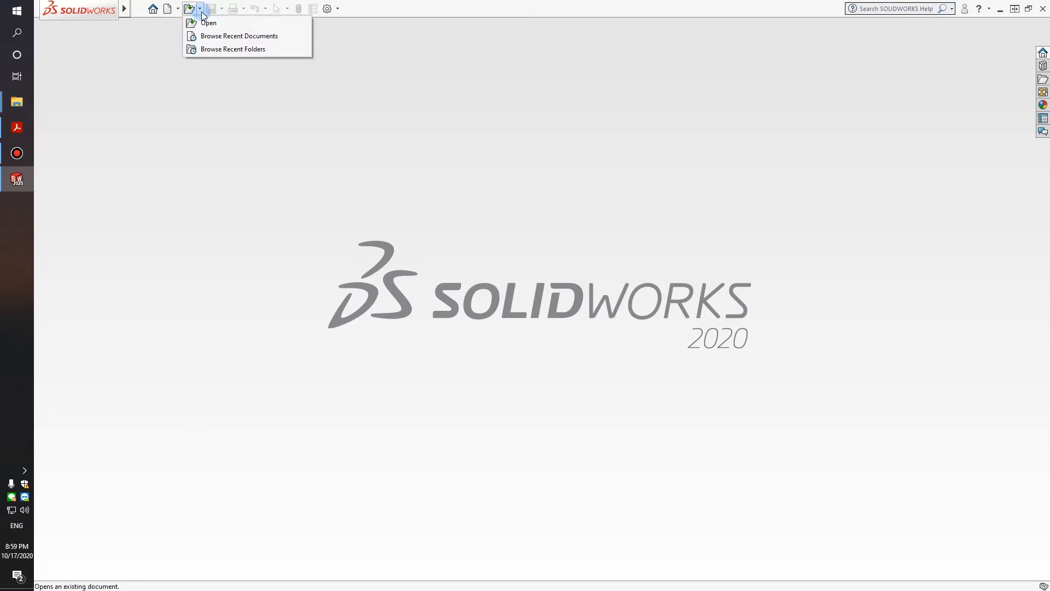
click(199, 10)
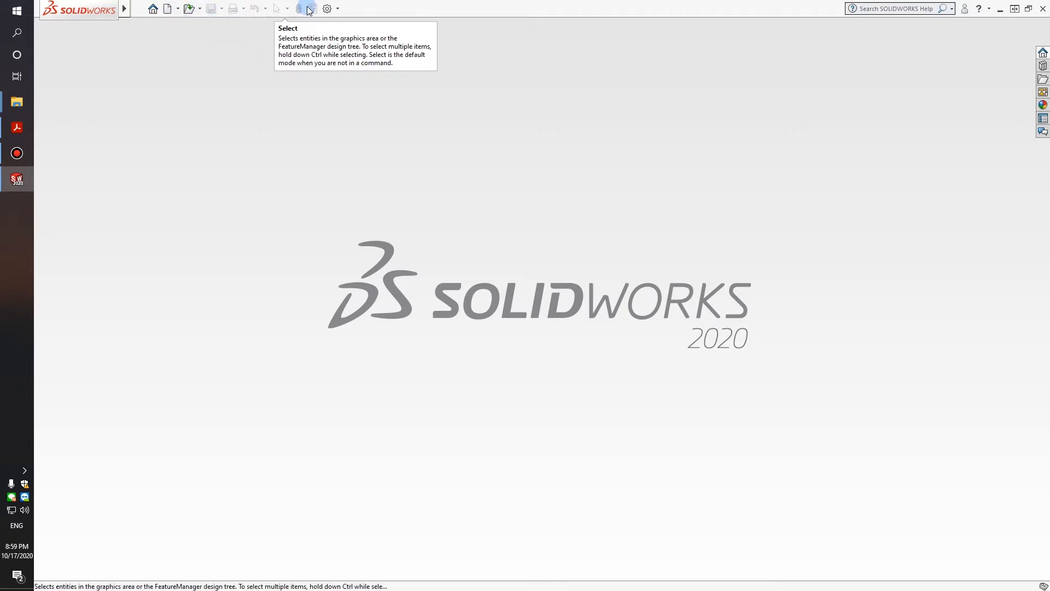
View the System Options dialog and its list of setting categories, then close it unchanged.
click(335, 9)
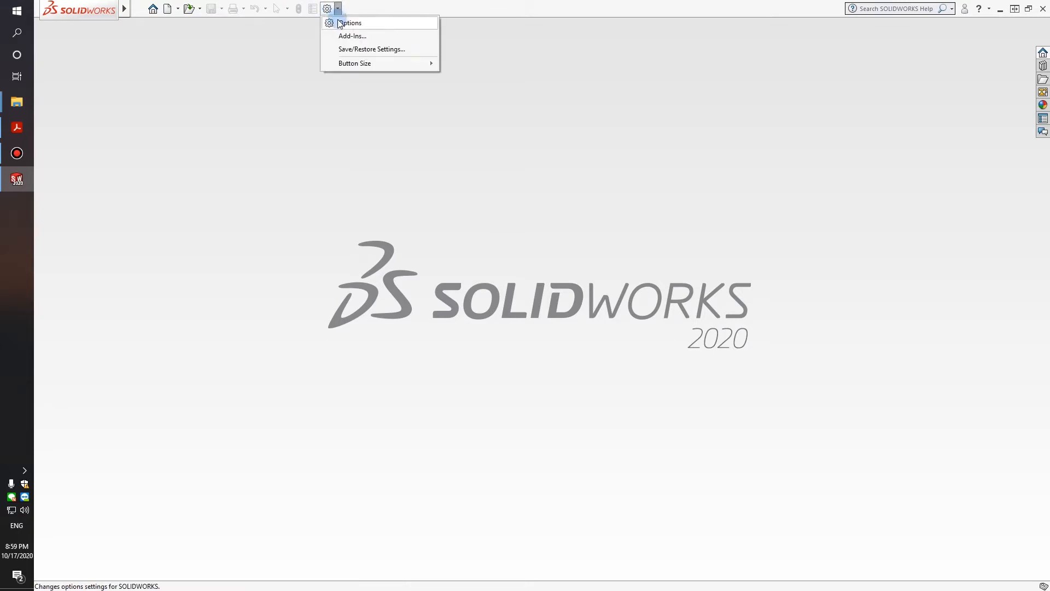
click(337, 23)
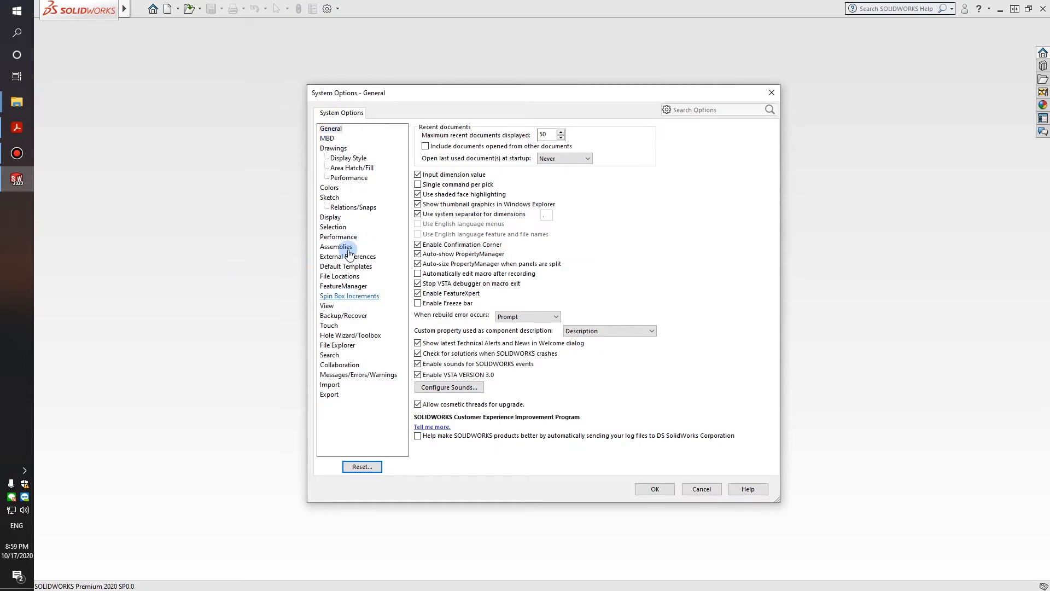
click(771, 92)
Open the Add-Ins dialog and enable SOLIDWORKS Motion, SOLIDWORKS Simulation and SOLIDWORKS Toolbox Library.
click(327, 9)
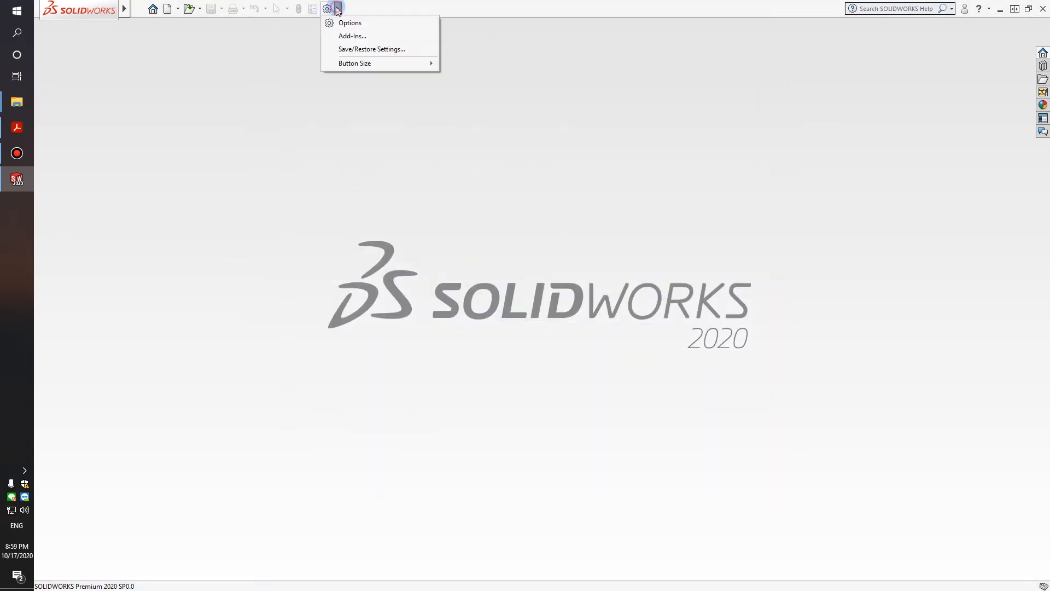
click(351, 35)
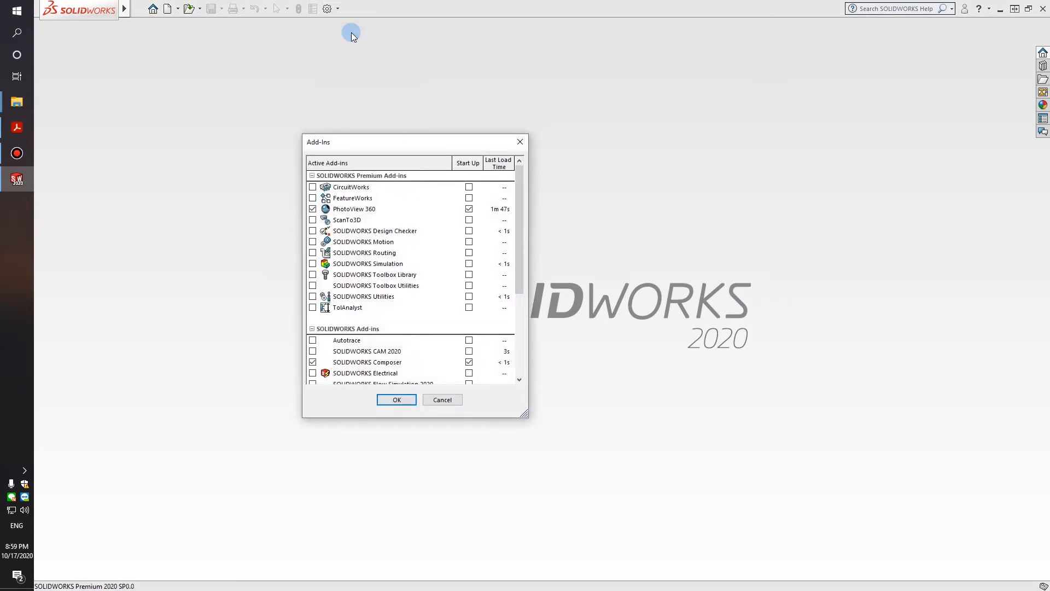
drag(350, 141, 412, 75)
click(429, 79)
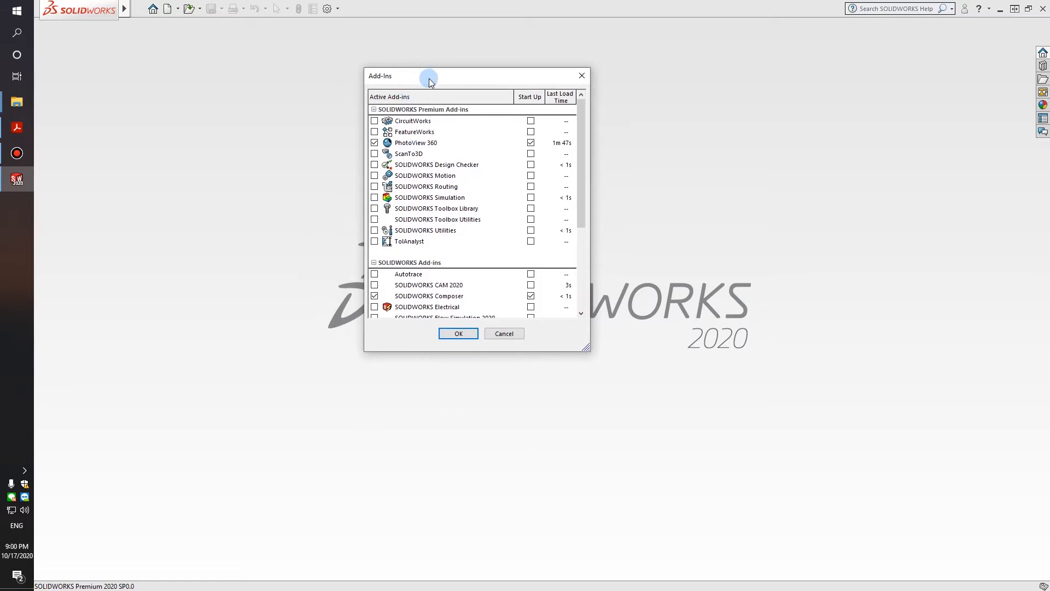
click(408, 123)
click(374, 176)
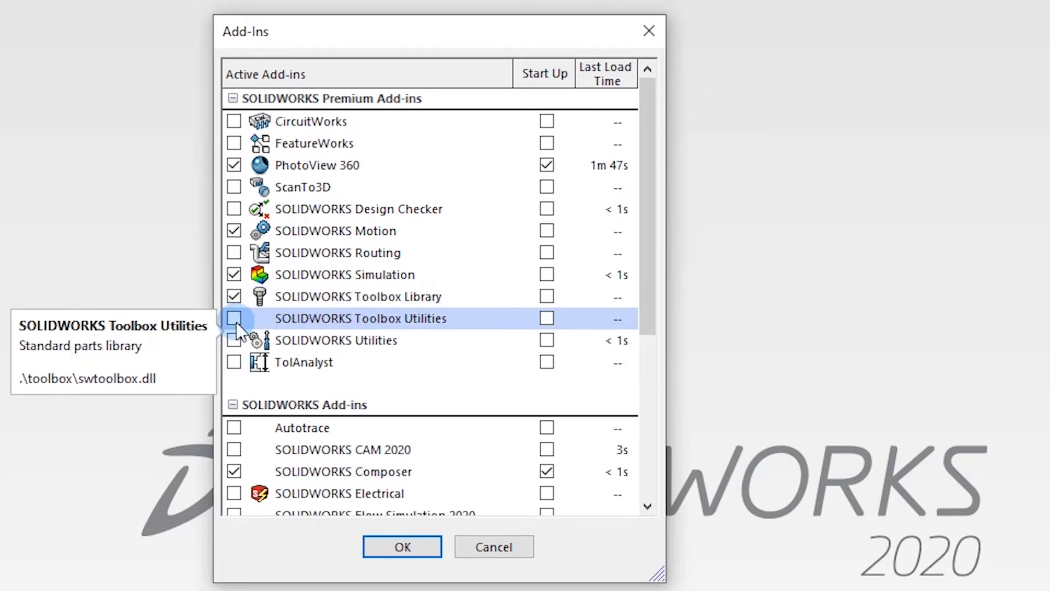
Examine the list of SOLIDWORKS Premium, SOLIDWORKS and other add-ins and which ones are active.
scroll(410, 422, down, 4)
scroll(312, 363, up, 4)
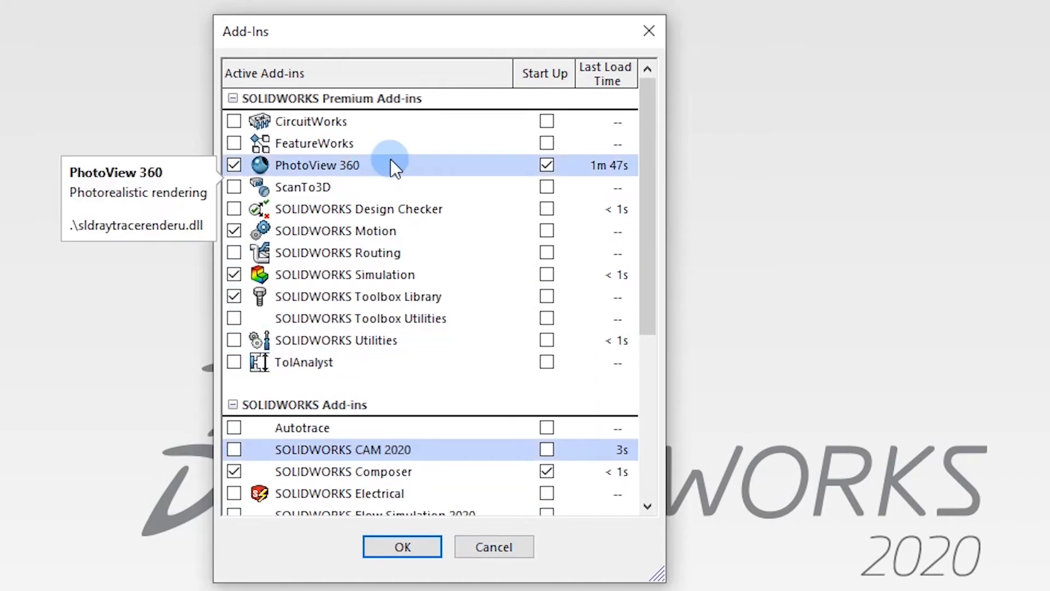
click(234, 230)
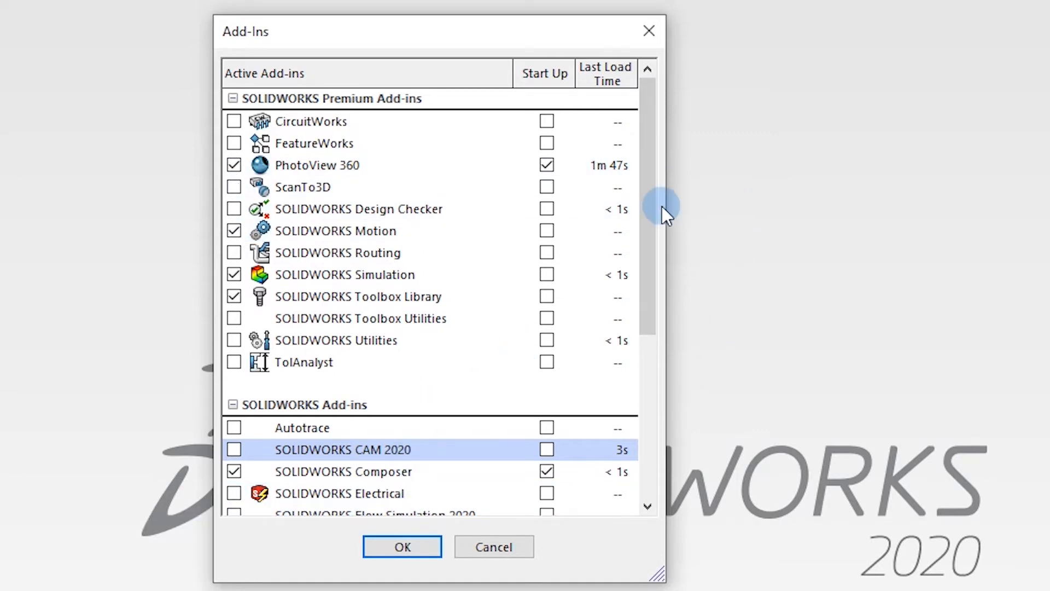
drag(645, 215, 655, 411)
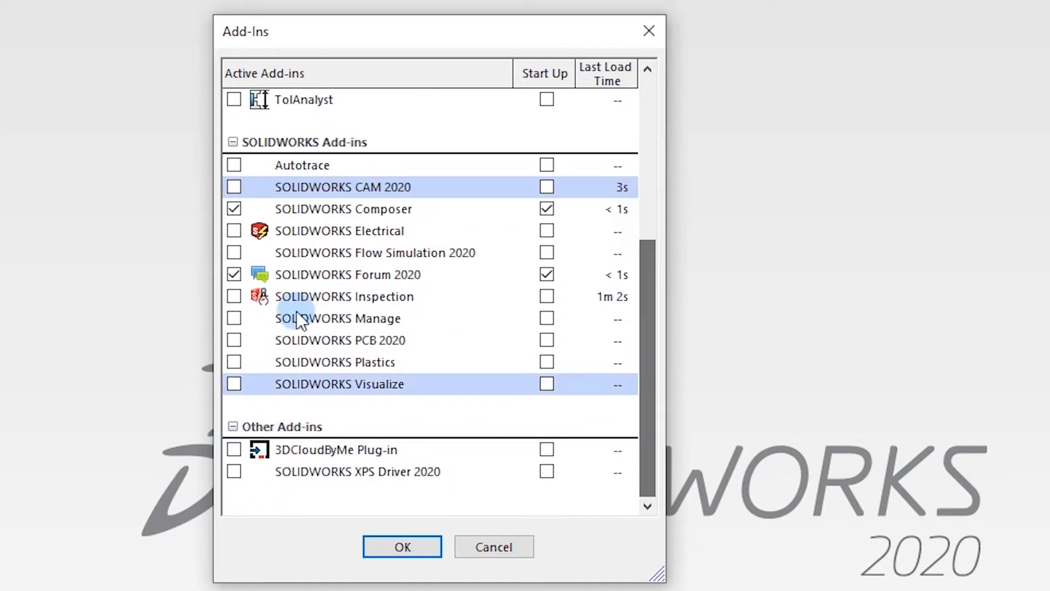
scroll(296, 311, up, 4)
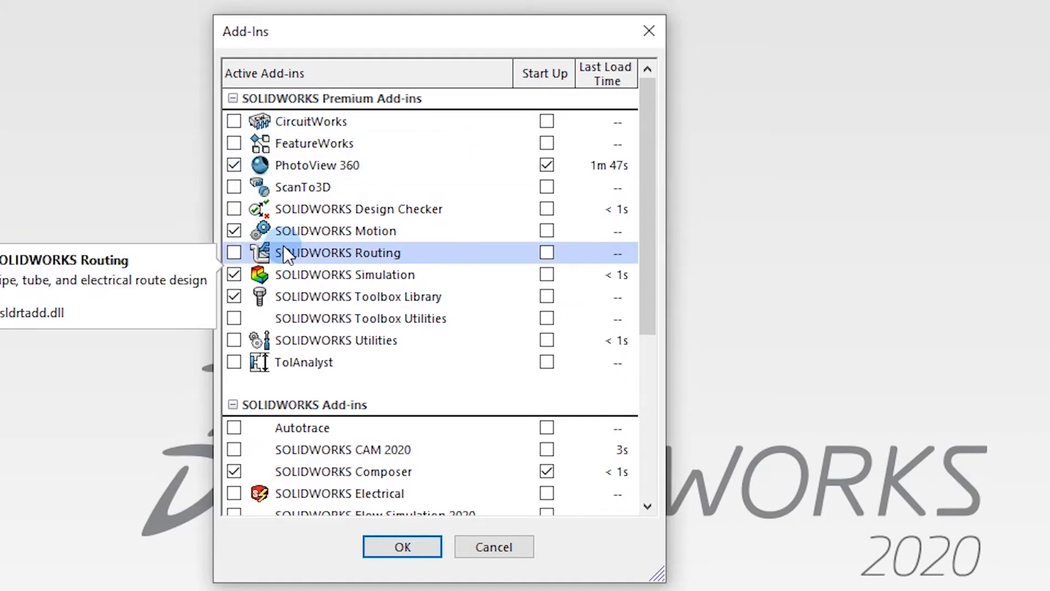
scroll(283, 244, down, 1)
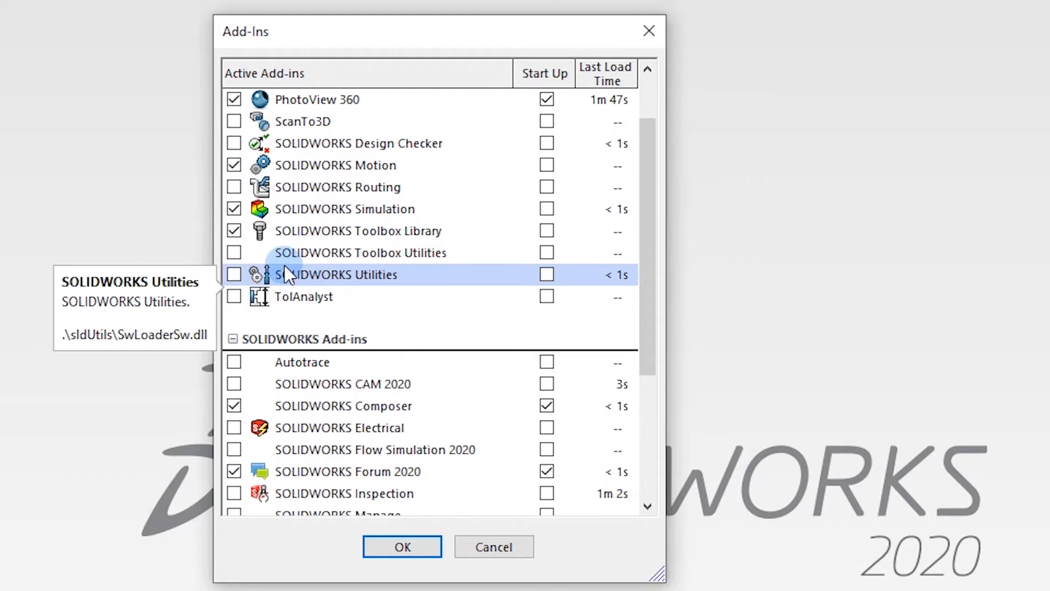
click(234, 230)
scroll(228, 221, up, 1)
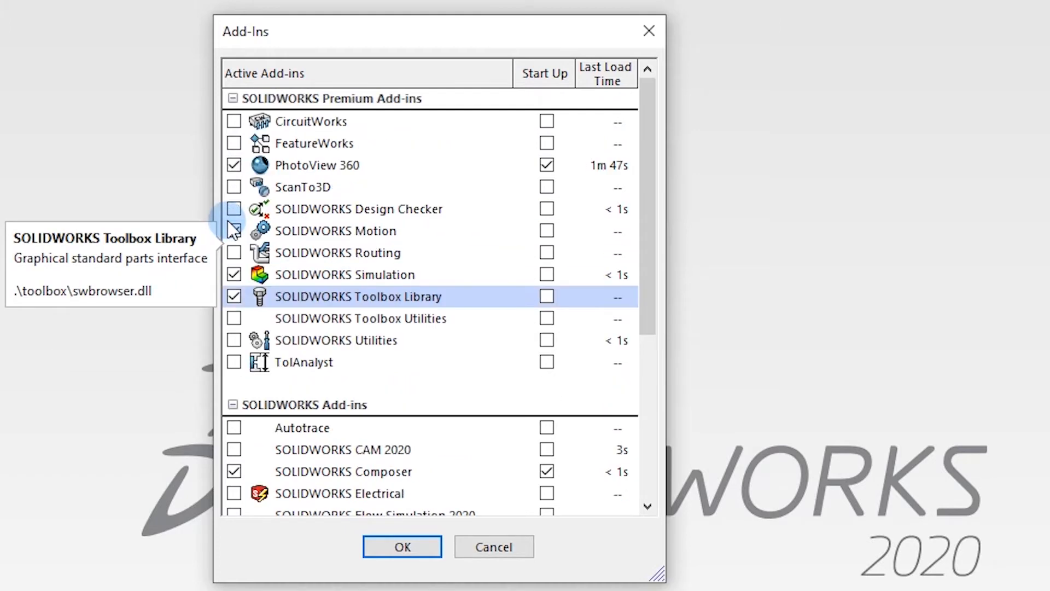
scroll(228, 221, down, 2)
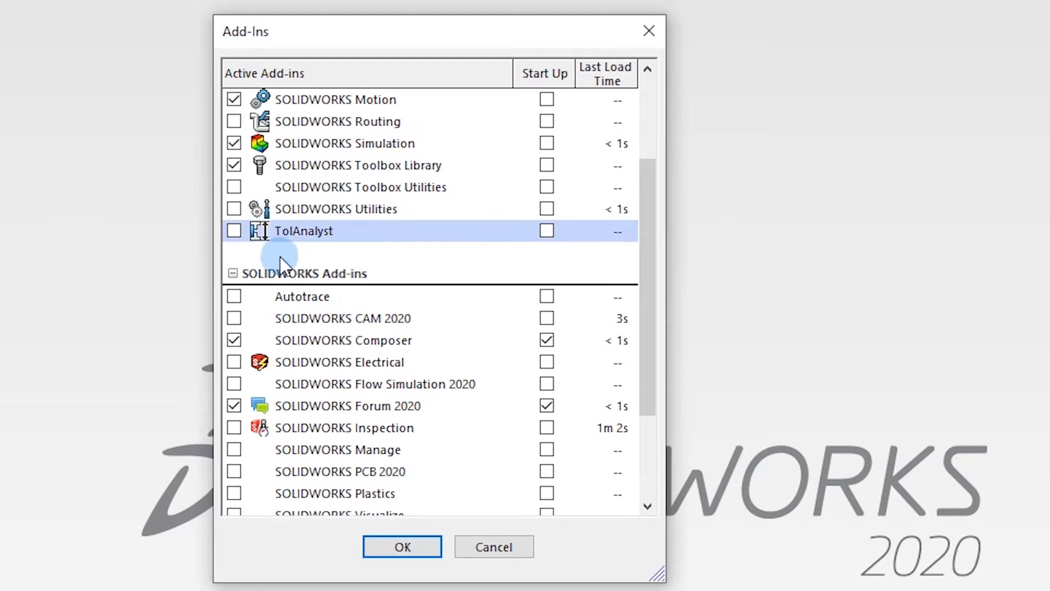
scroll(244, 218, up, 2)
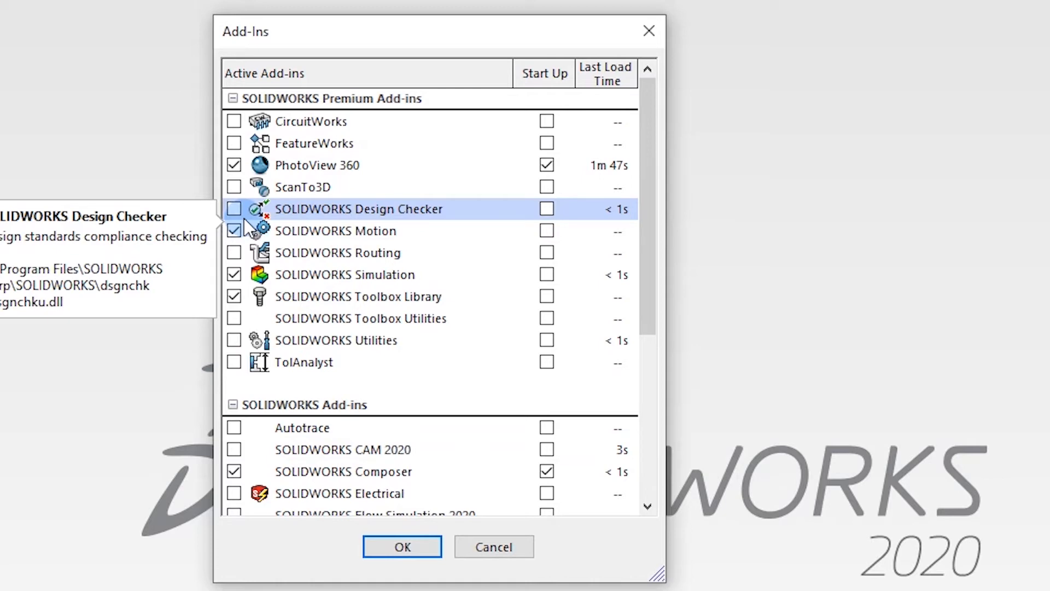
scroll(244, 218, down, 2)
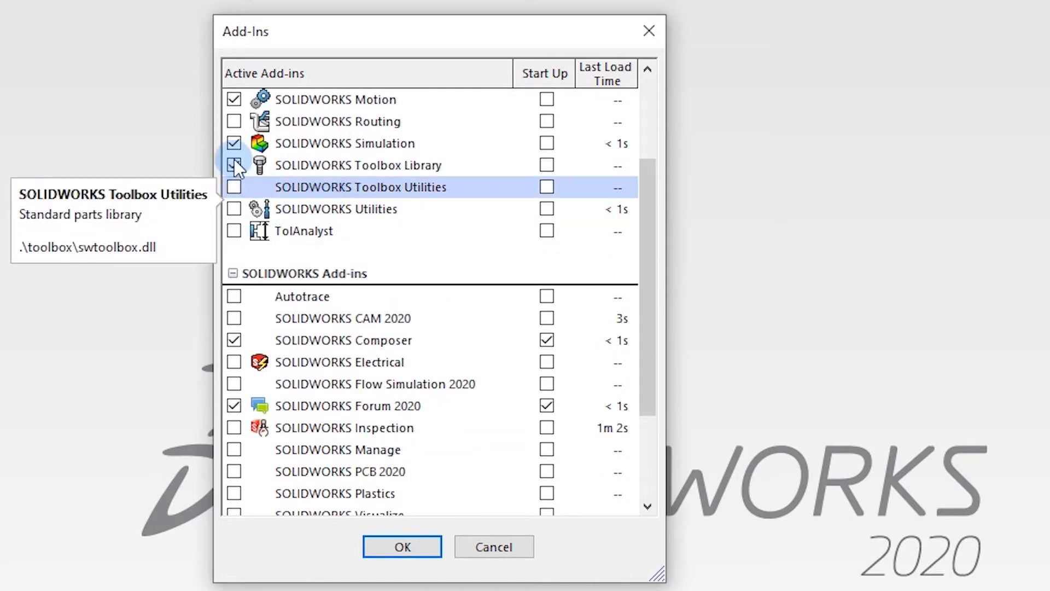
scroll(492, 368, up, 2)
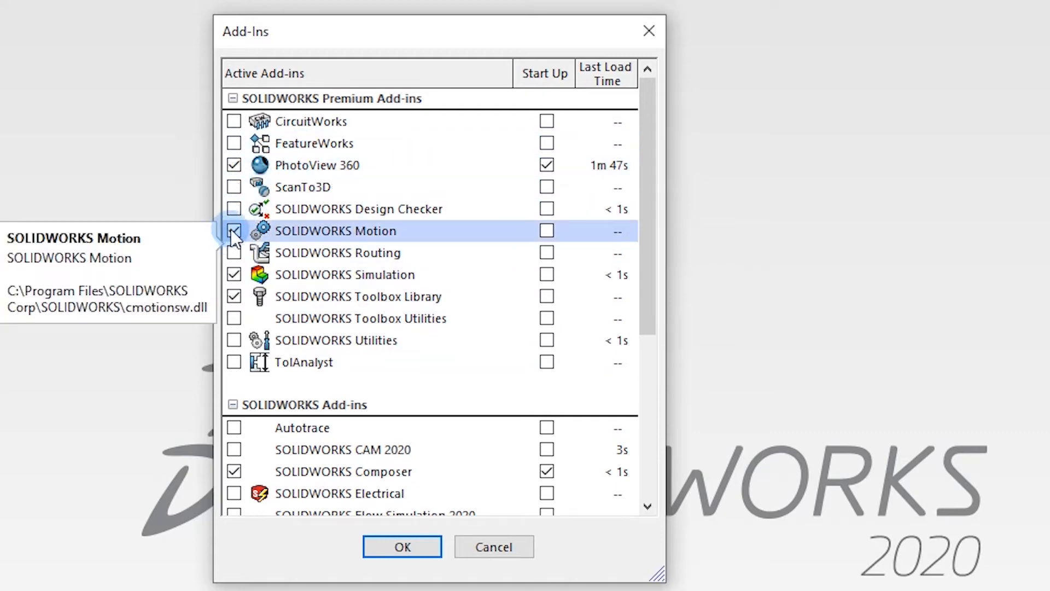
Disable the SOLIDWORKS Simulation and SOLIDWORKS Toolbox Library add-ins and apply the add-in selection.
click(234, 274)
click(235, 295)
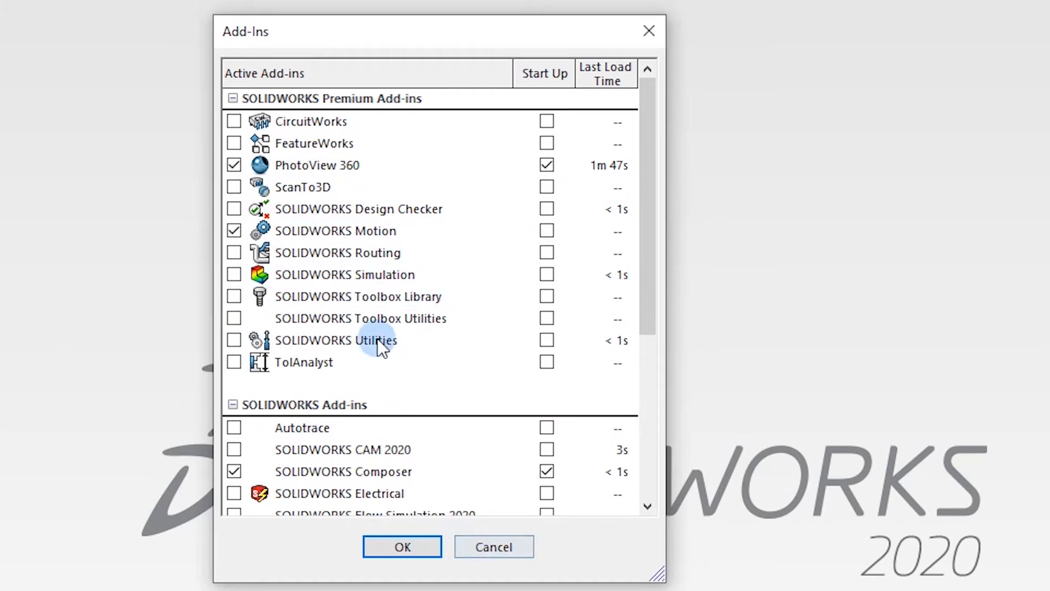
click(389, 543)
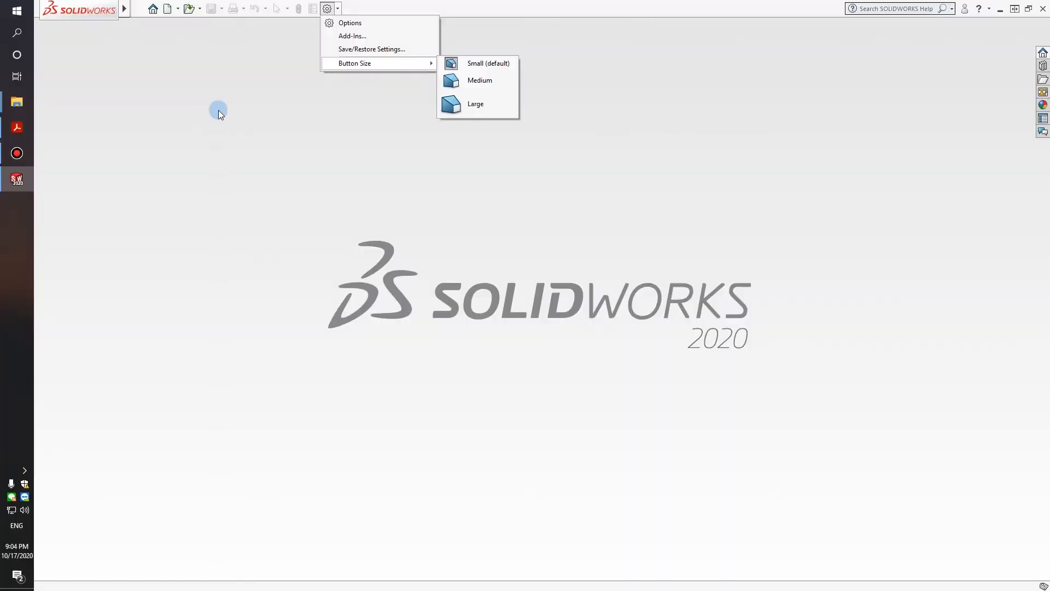
click(218, 110)
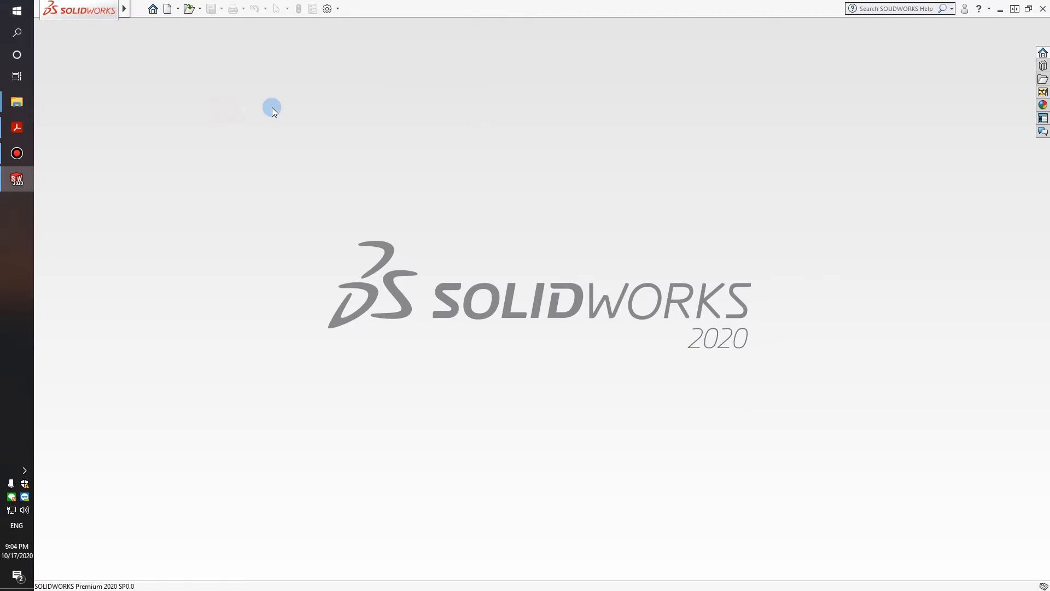
View the Welcome dialog and the New SOLIDWORKS Document dialog, closing each without creating a document.
click(152, 9)
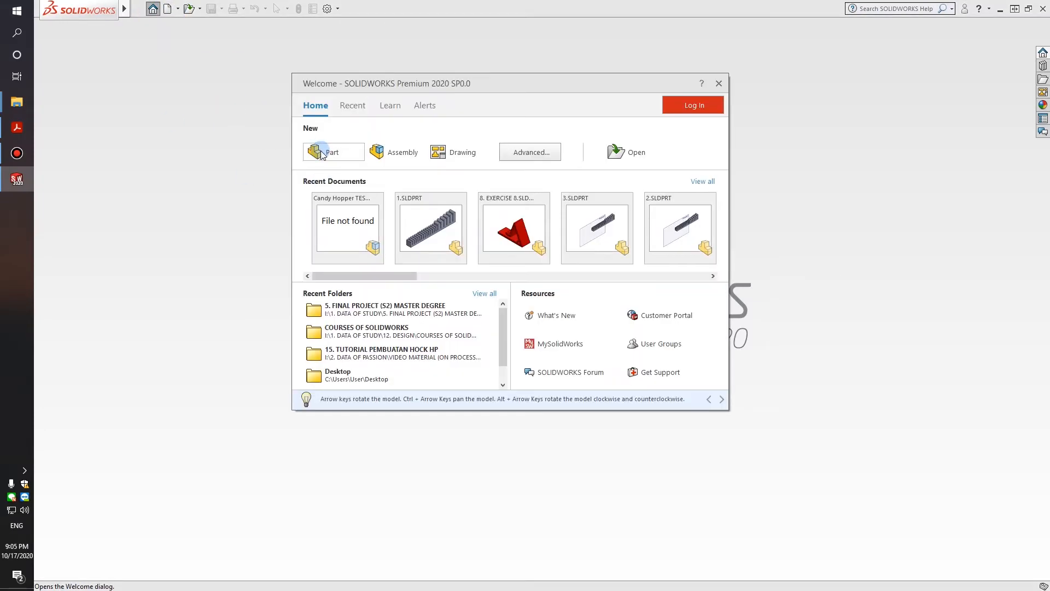
click(718, 83)
click(171, 9)
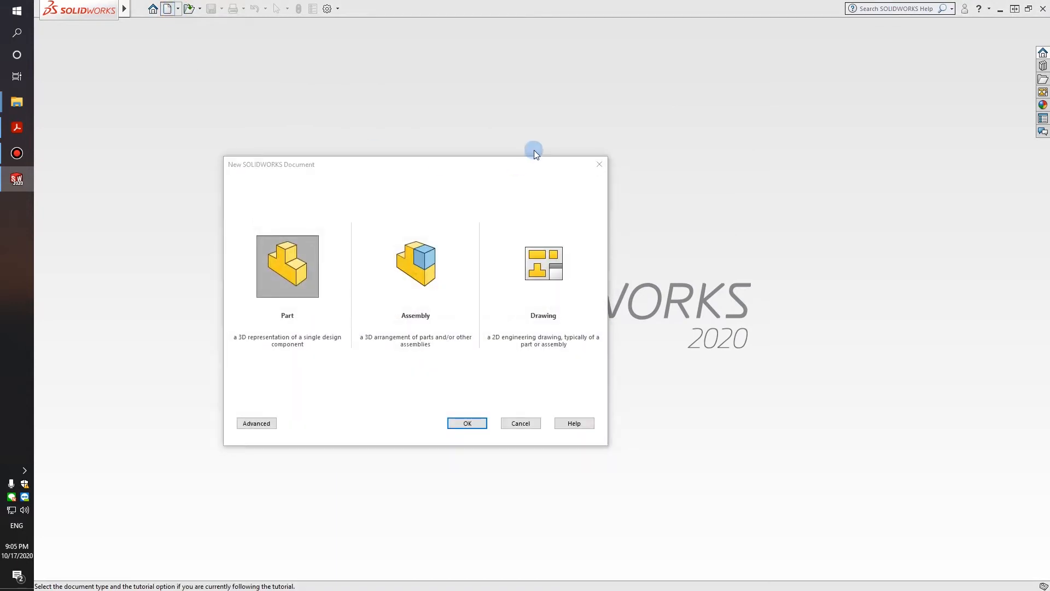
click(599, 164)
Create a new Part document and start a sketch so that a sketch plane can be chosen.
click(180, 9)
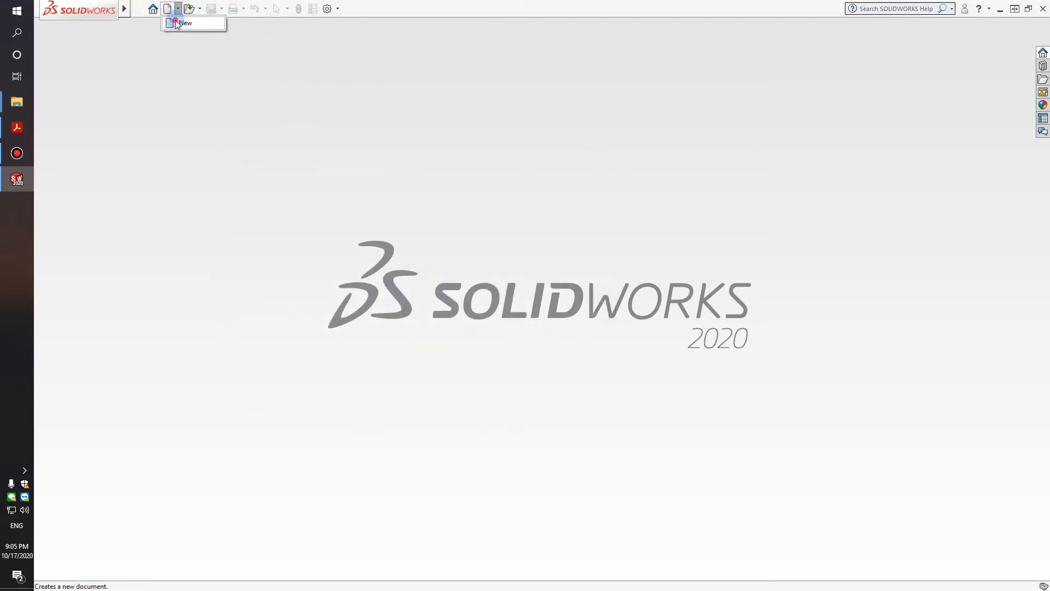
click(185, 22)
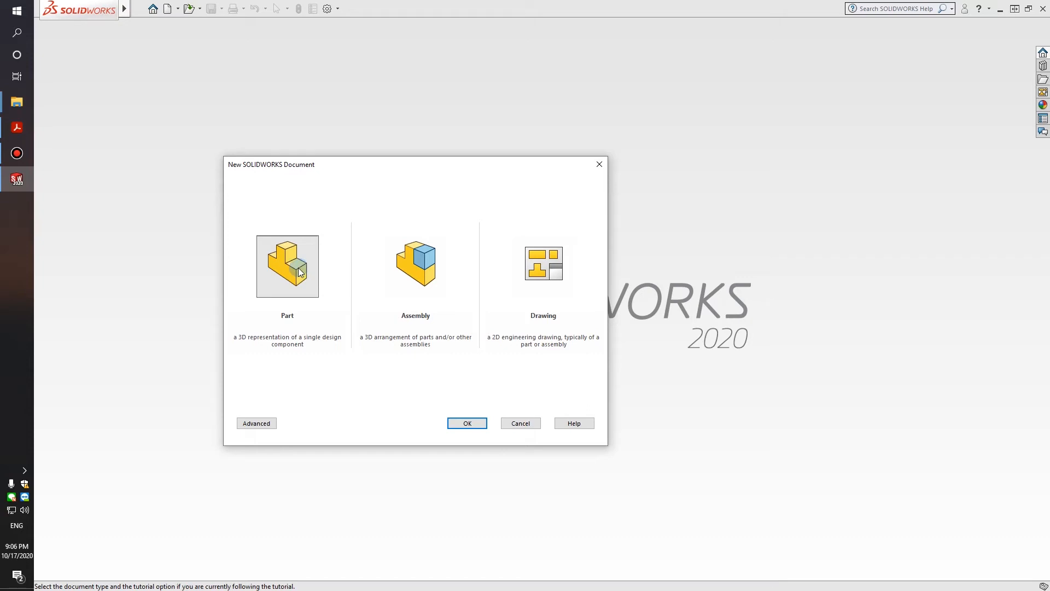
click(465, 427)
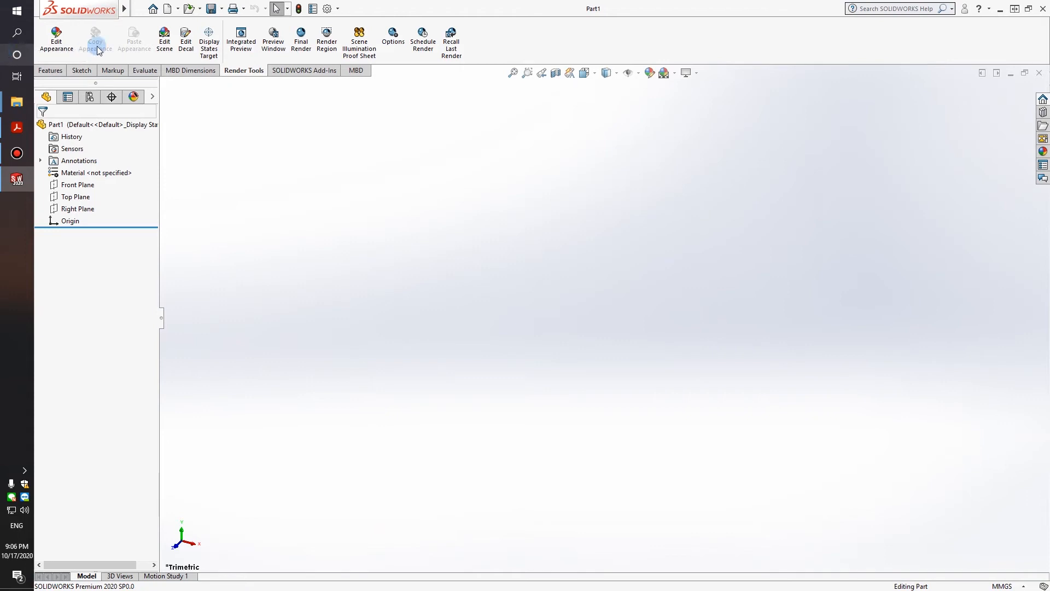
click(81, 70)
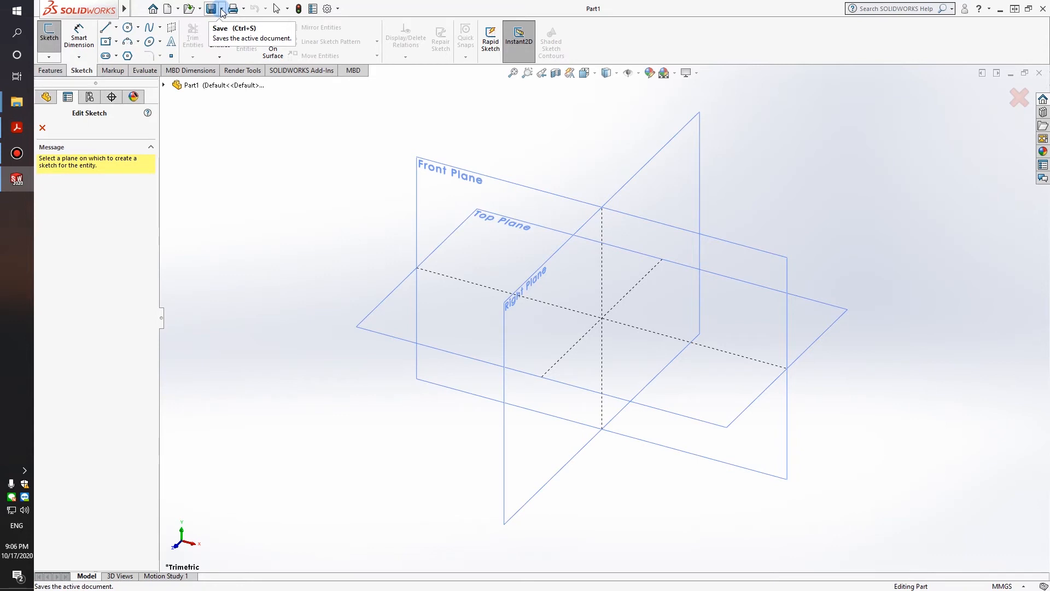
Look through the main menu commands, including Edit and View, and the quick-access document commands.
click(164, 9)
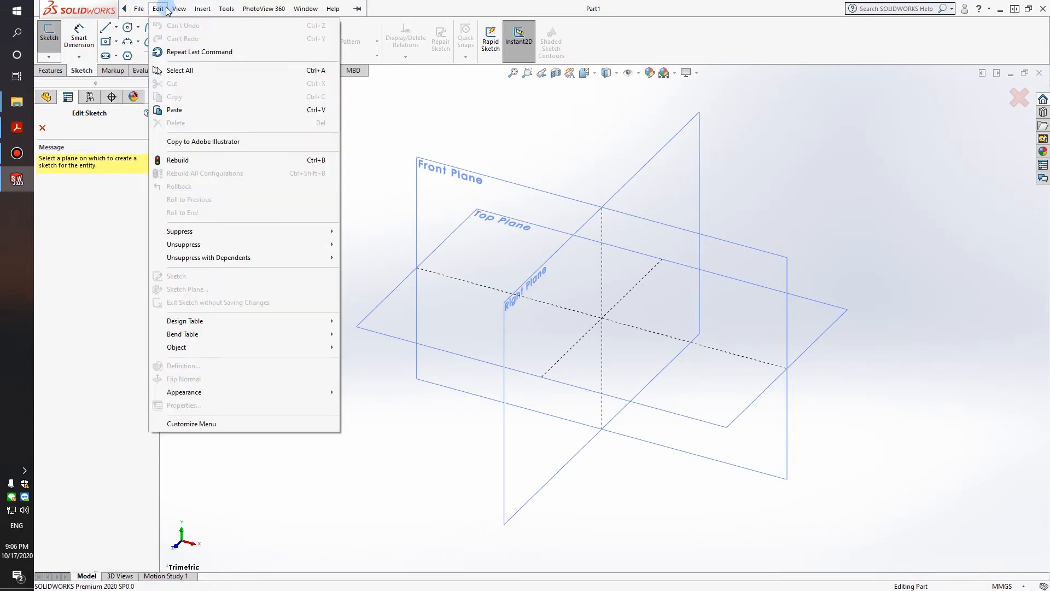
mouse_move(172, 10)
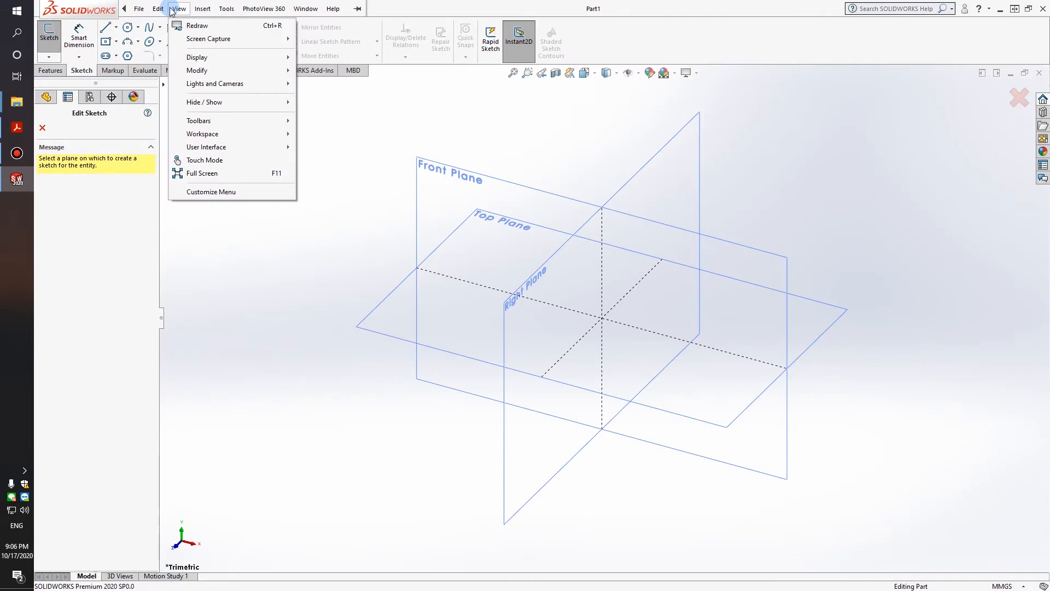
mouse_move(285, 13)
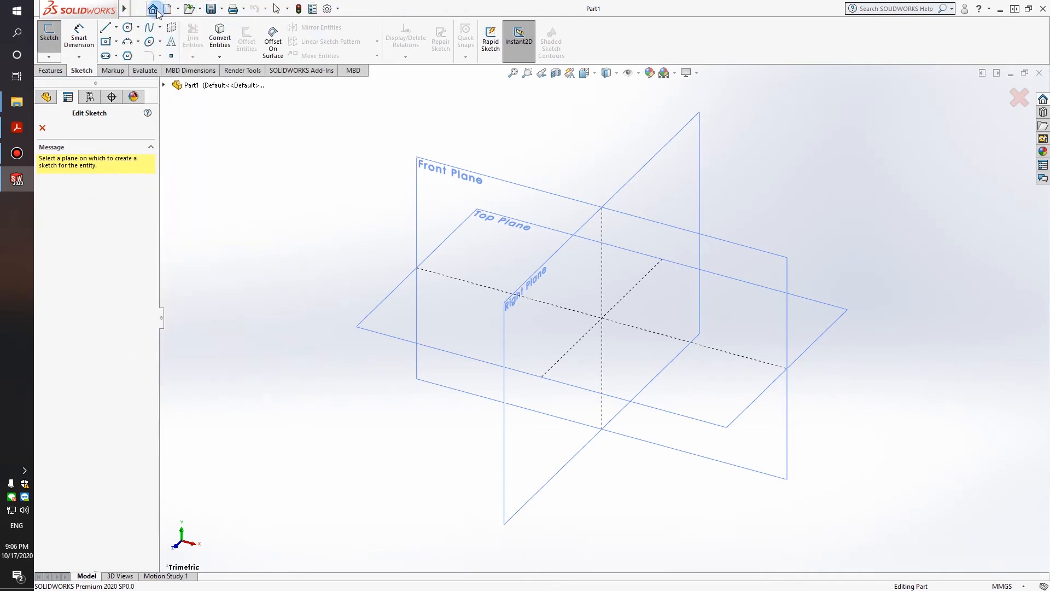
click(337, 8)
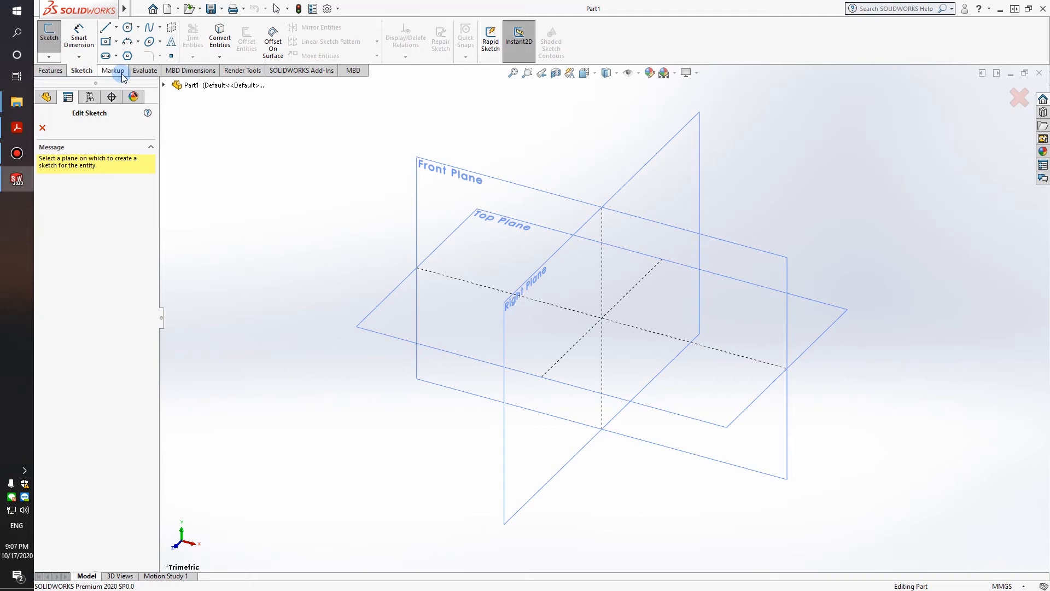
Examine the Features, Sketch, Markup, Evaluate, MBD Dimensions, Render Tools, SOLIDWORKS Add-Ins and MBD command sets.
click(49, 71)
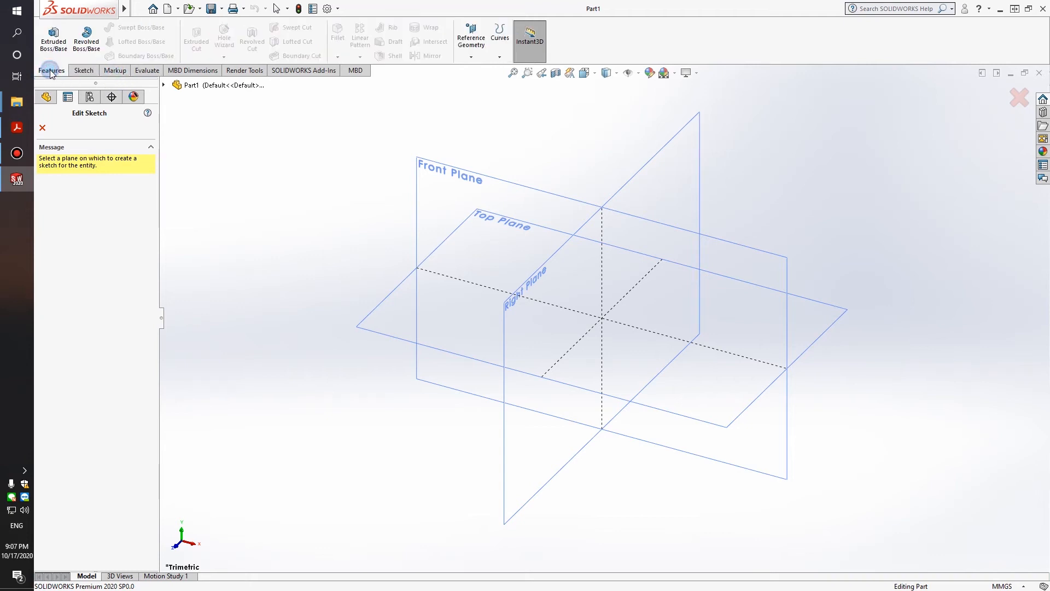
click(81, 71)
click(111, 72)
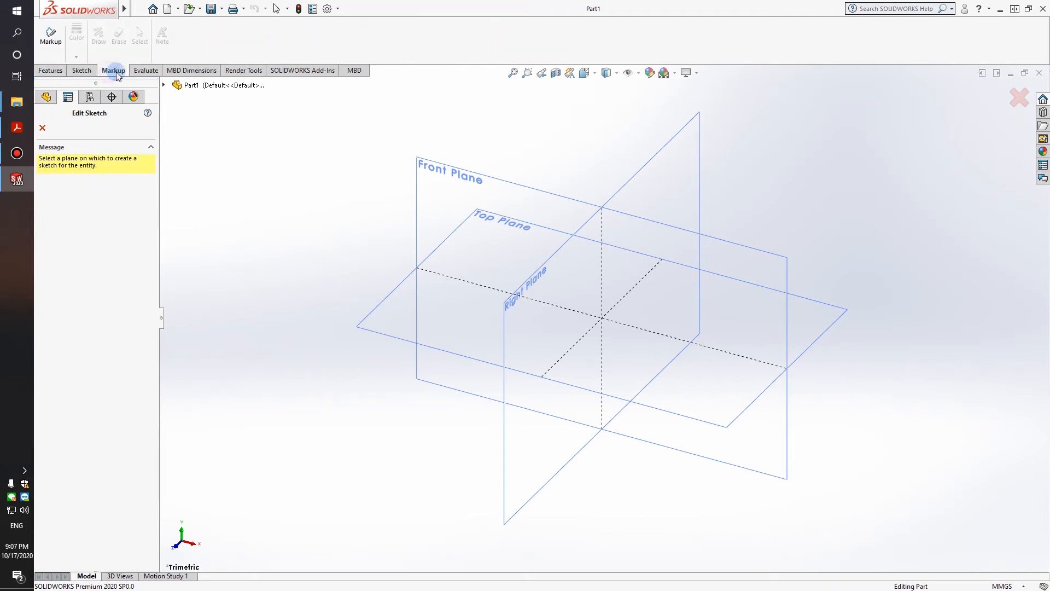
click(145, 71)
click(171, 71)
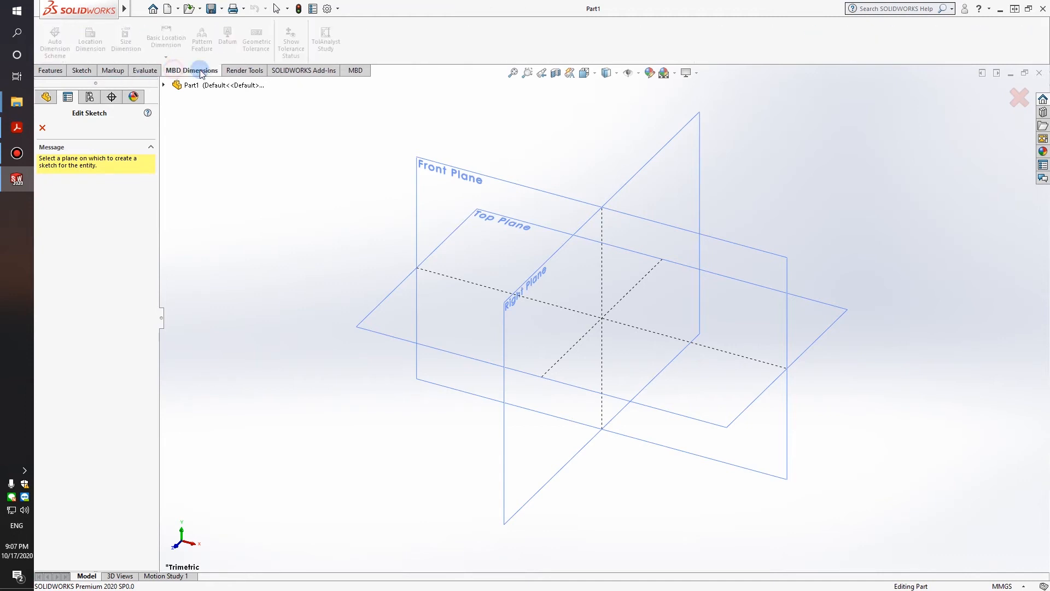
click(241, 71)
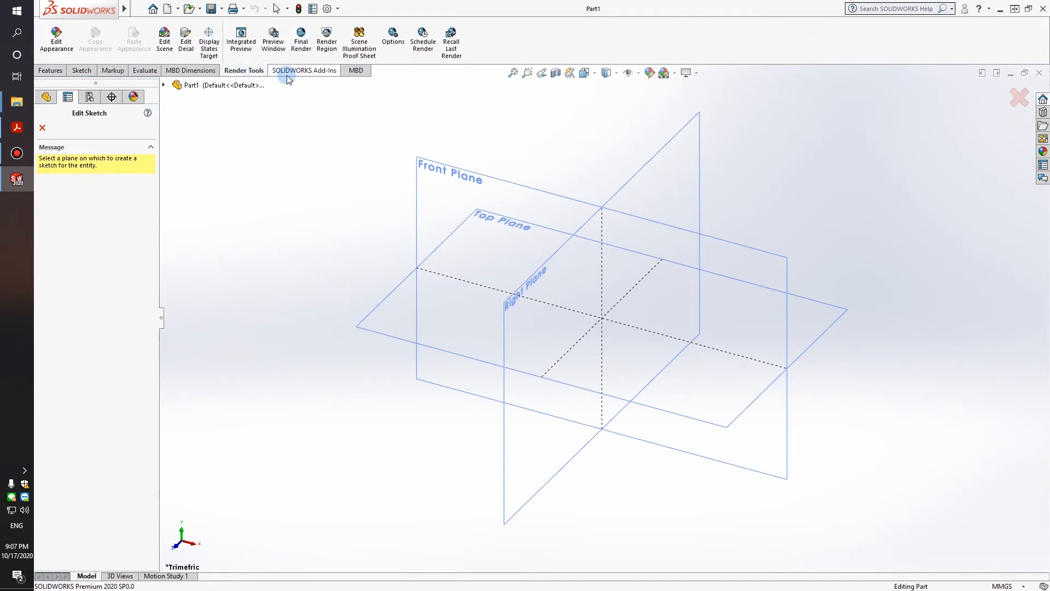
click(307, 72)
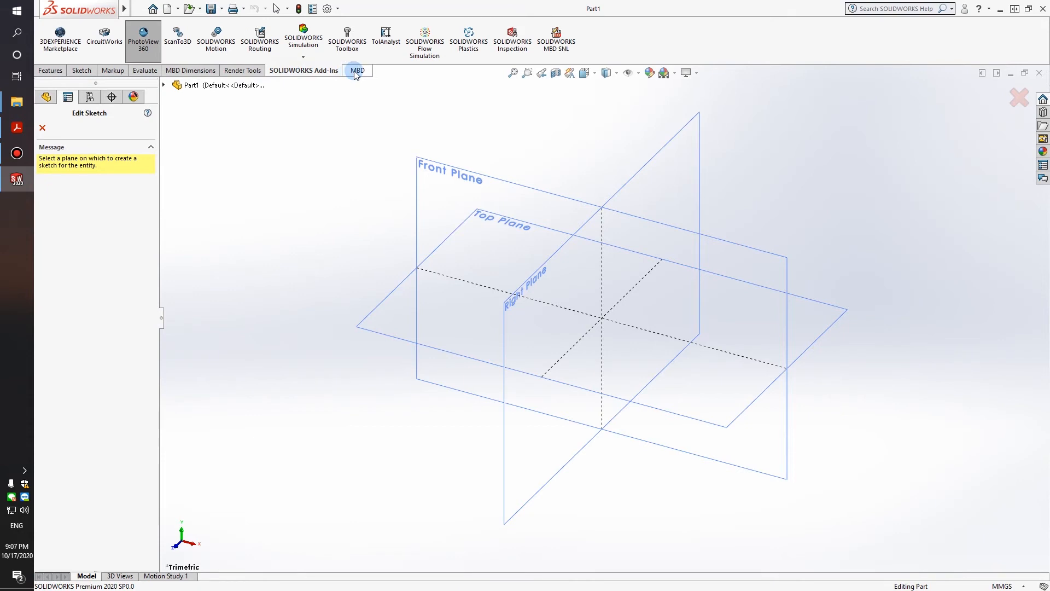
click(353, 71)
click(304, 71)
click(82, 71)
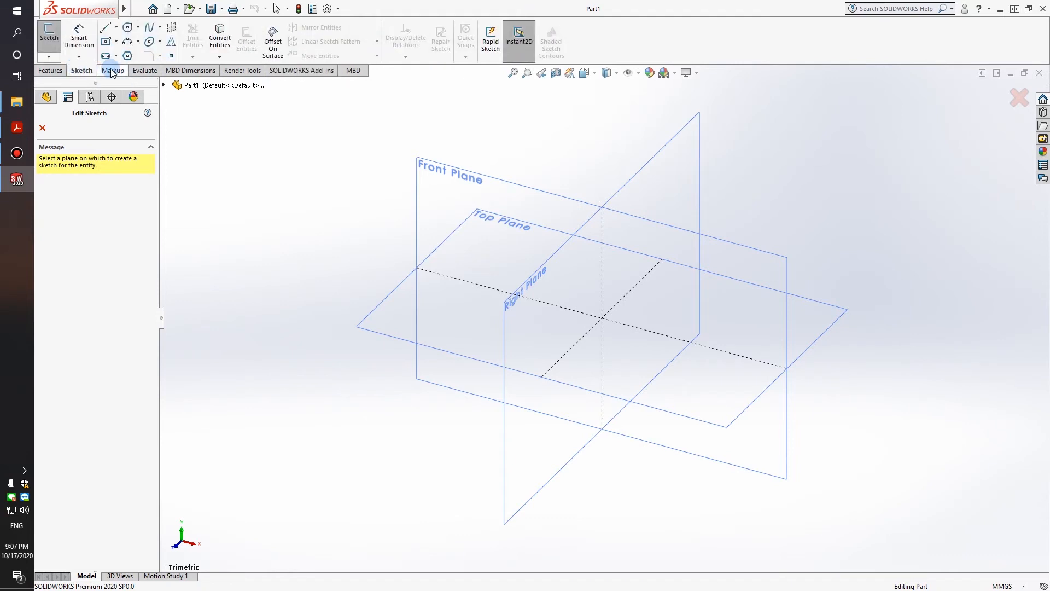
click(112, 71)
click(71, 71)
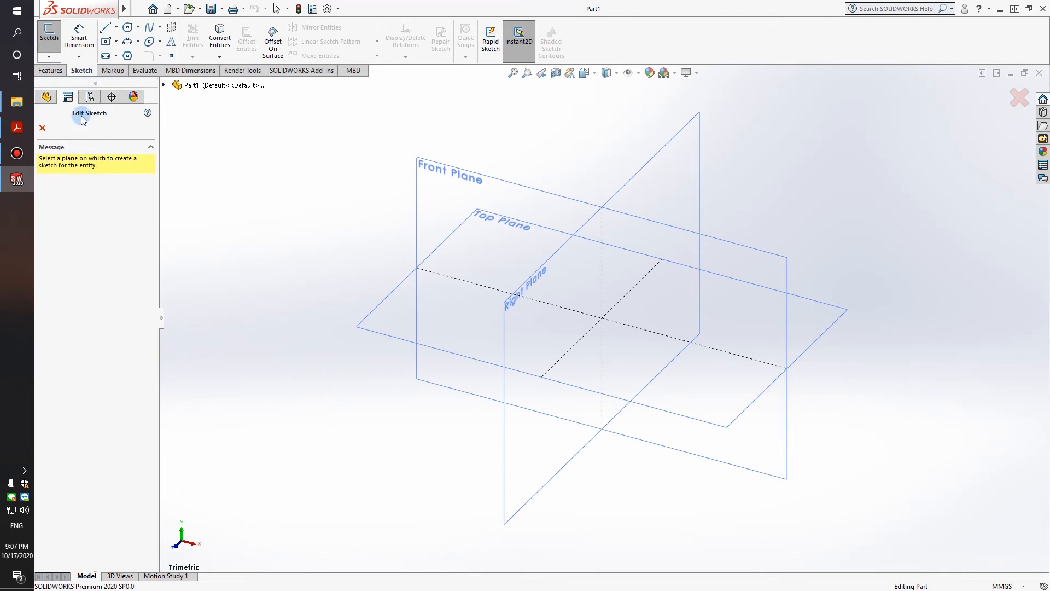
Display the part's feature tree, place the new sketch on the Top Plane, and select the part's root entry.
click(47, 97)
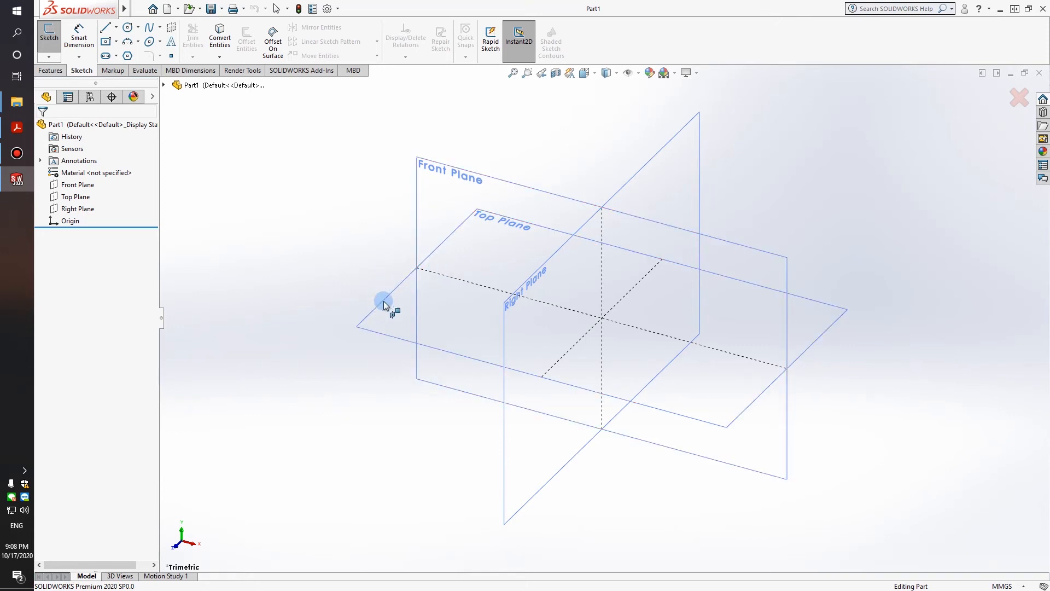
click(373, 330)
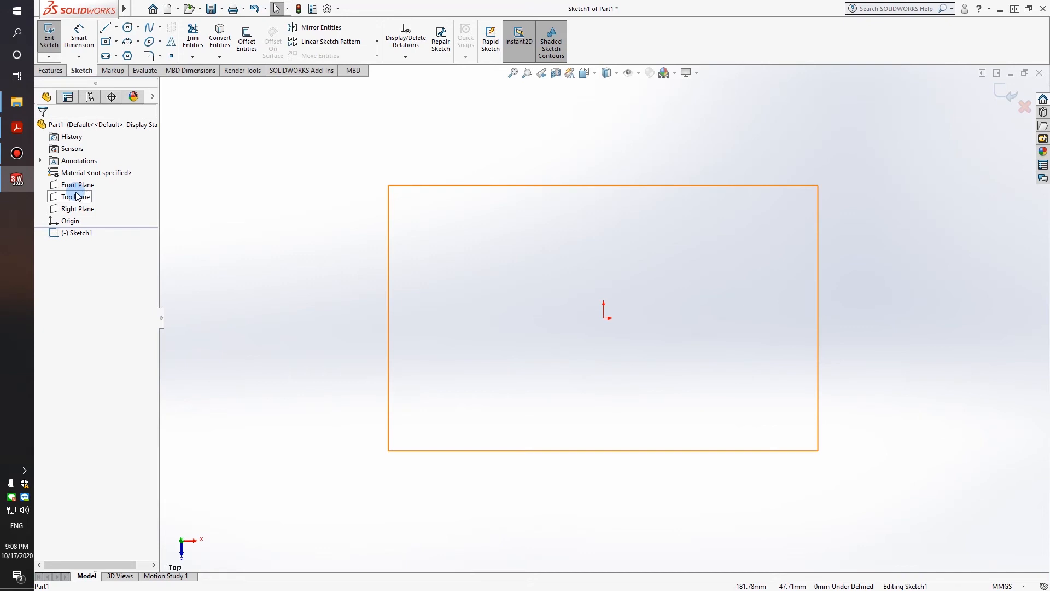
click(63, 126)
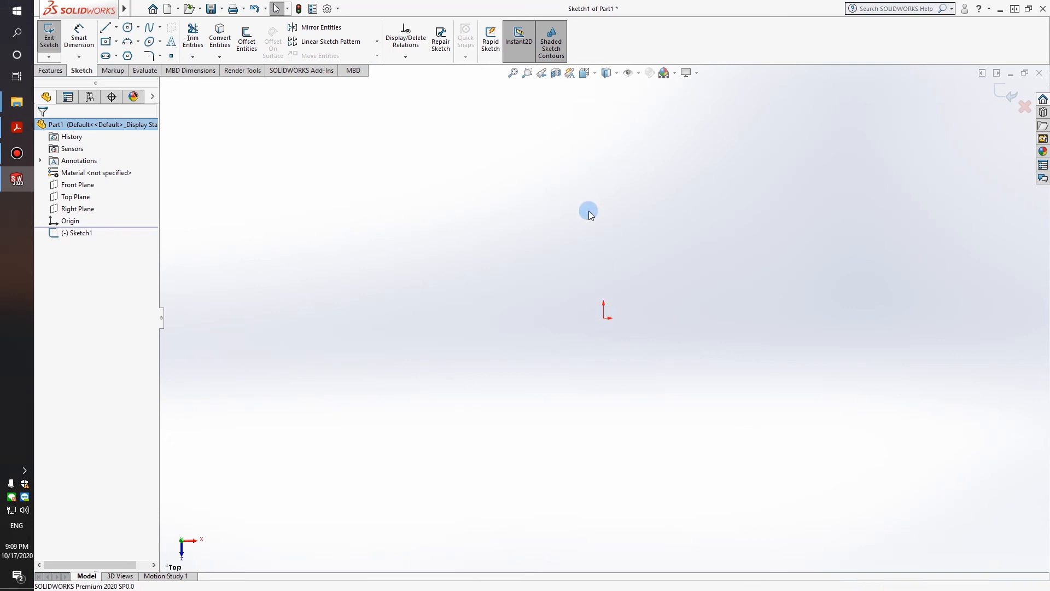
Orbit the empty sketch around its origin to view it from several directions.
mouse_move(596, 285)
middle_down()
mouse_move(511, 300)
mouse_move(382, 351)
mouse_move(493, 317)
mouse_move(670, 325)
mouse_move(559, 244)
mouse_move(658, 227)
mouse_move(601, 253)
mouse_move(590, 236)
middle_up()
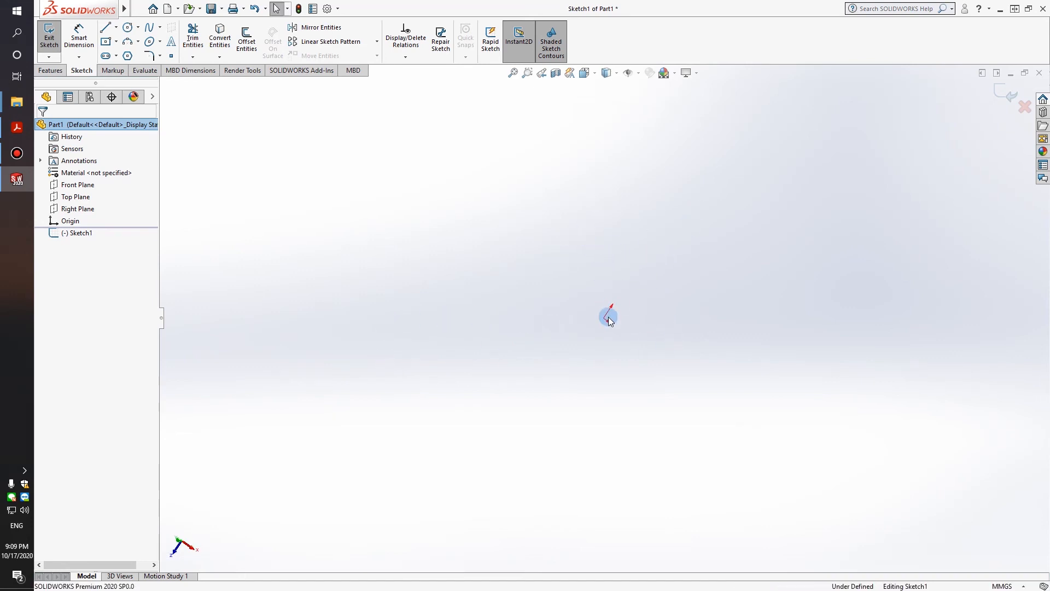
mouse_move(608, 318)
middle_down()
mouse_move(579, 281)
mouse_move(654, 227)
mouse_move(588, 314)
mouse_move(565, 259)
mouse_move(614, 317)
mouse_move(574, 305)
middle_up()
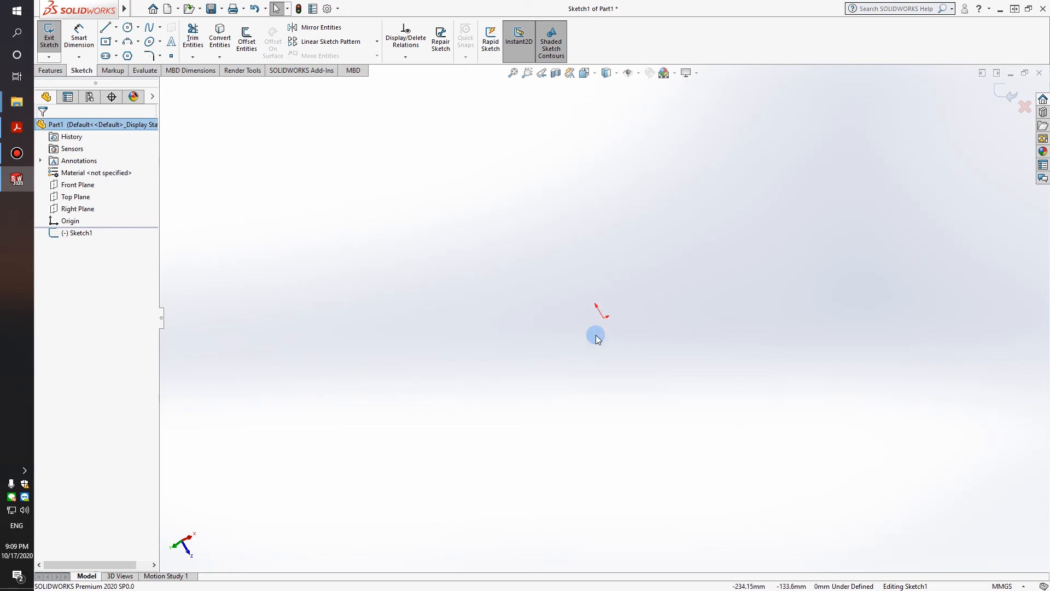
mouse_move(692, 312)
middle_down()
mouse_move(627, 296)
mouse_move(724, 280)
middle_up()
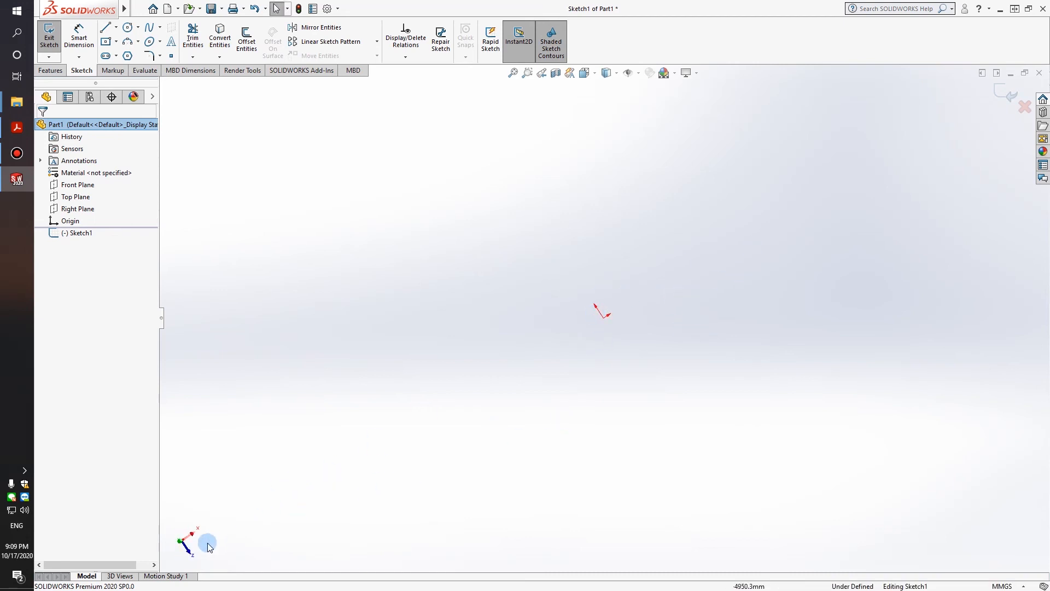
mouse_move(231, 501)
middle_down()
mouse_move(213, 462)
mouse_move(226, 380)
mouse_move(312, 331)
mouse_move(146, 343)
mouse_move(213, 288)
mouse_move(208, 306)
middle_up()
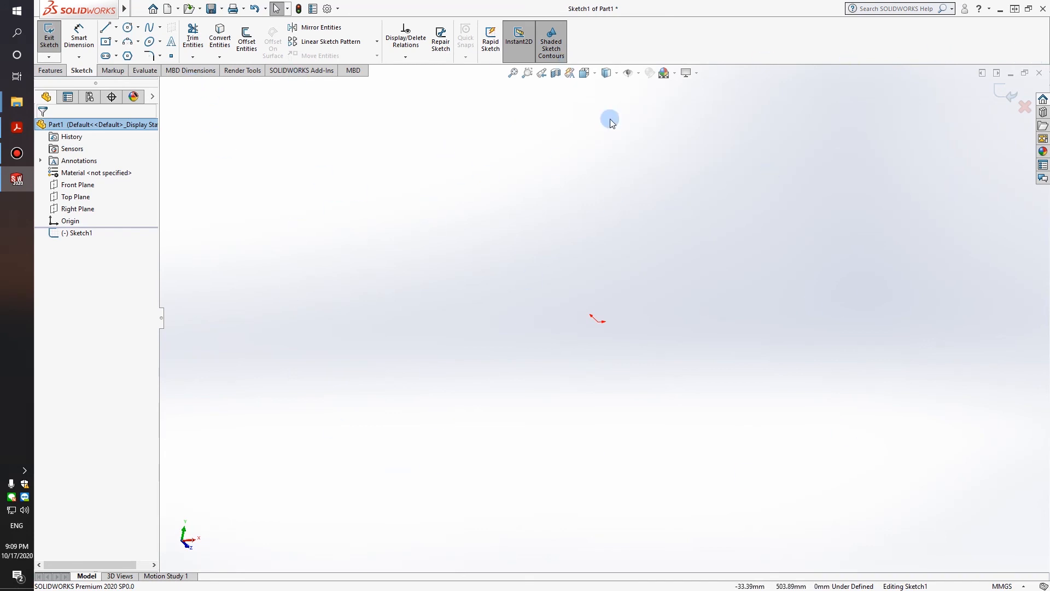
Orient the model to the Left view with the View Selector cube.
key(space)
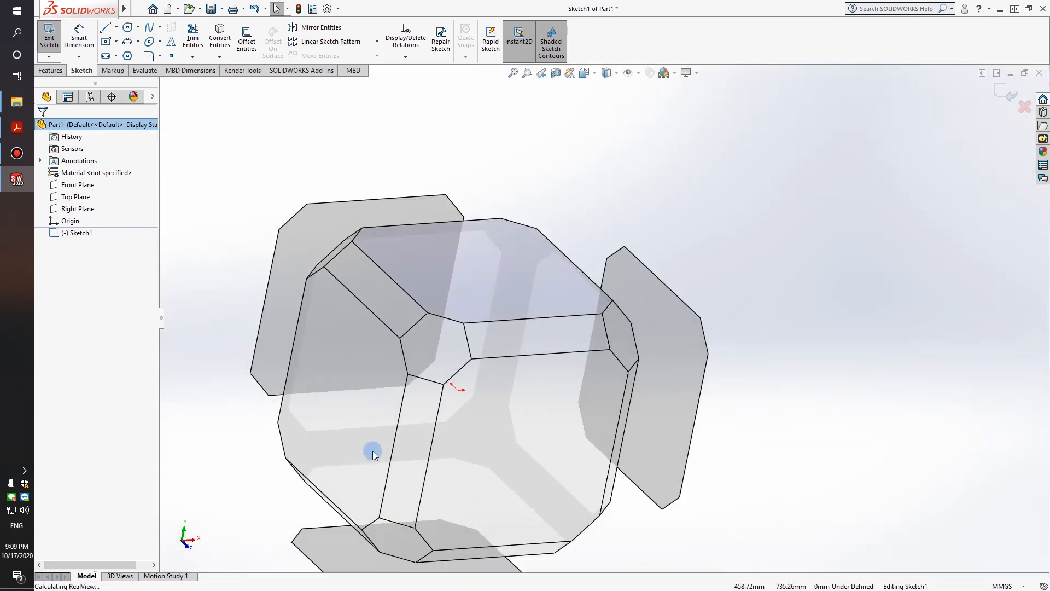
click(382, 438)
key(space)
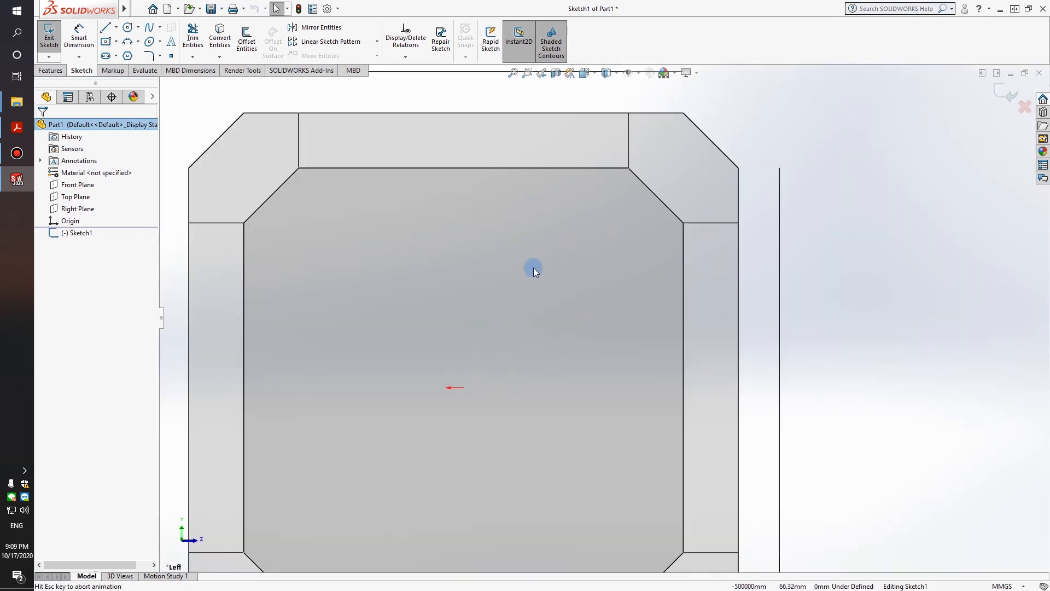
click(471, 313)
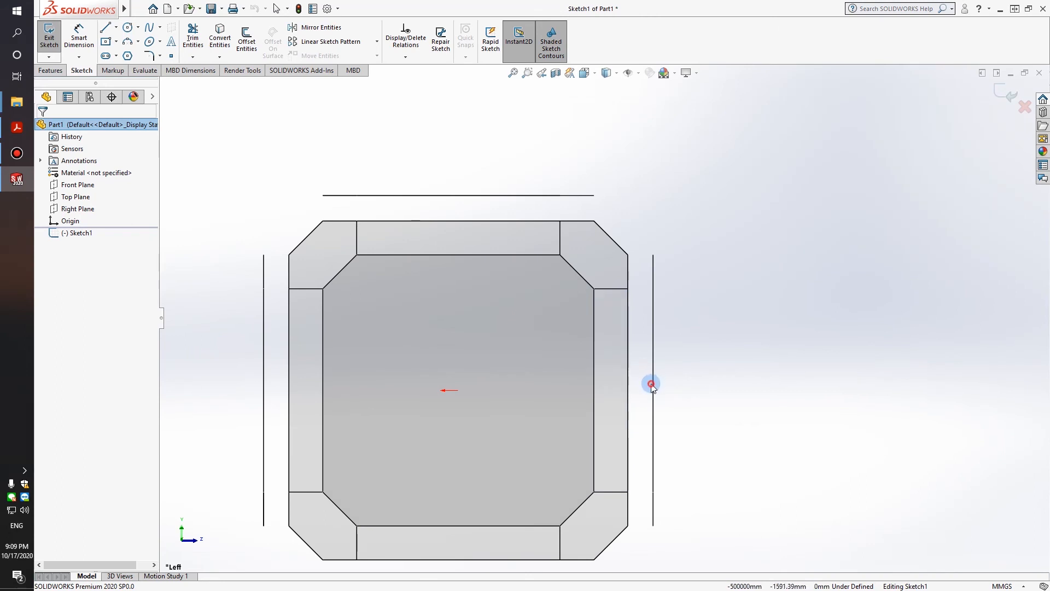
click(653, 381)
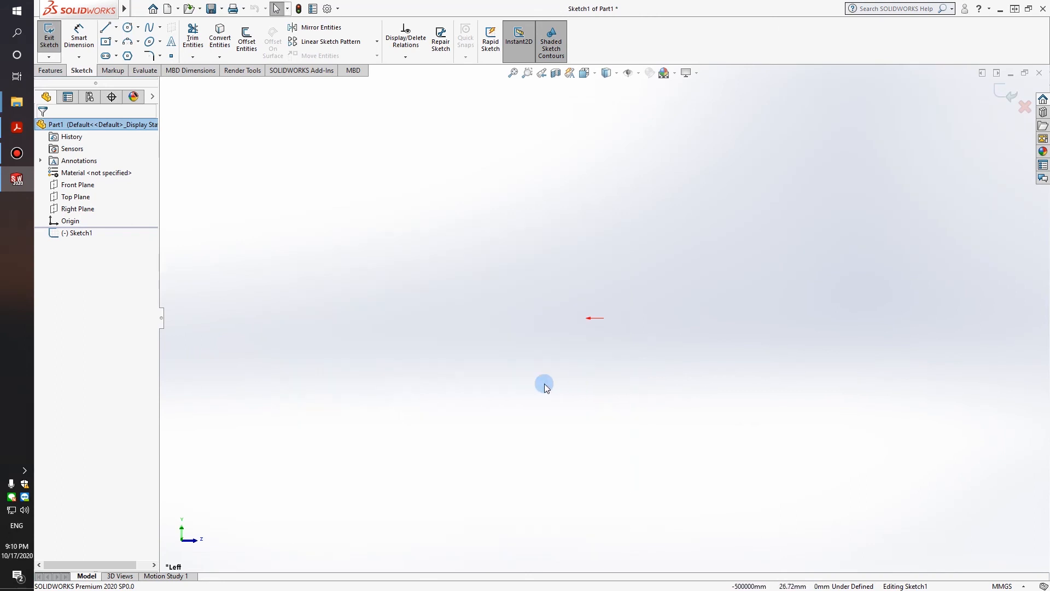
Rotate the view to an oblique angle and zoom in and out around the sketch origin.
mouse_move(632, 258)
middle_down()
mouse_move(539, 305)
mouse_move(539, 397)
mouse_move(526, 430)
middle_up()
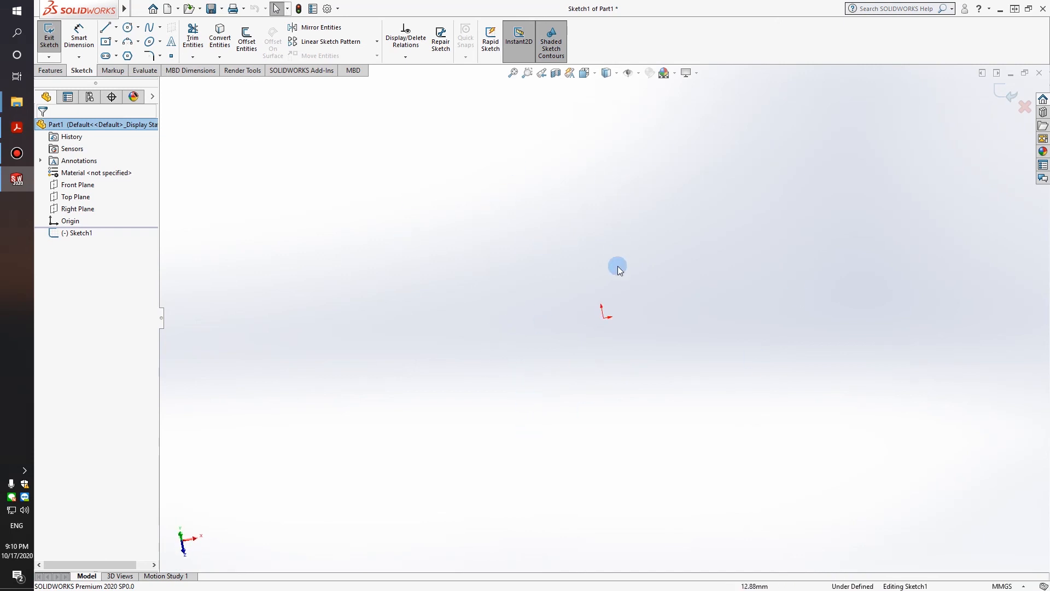
scroll(617, 285, down, 4)
scroll(594, 345, up, 4)
scroll(616, 281, up, 2)
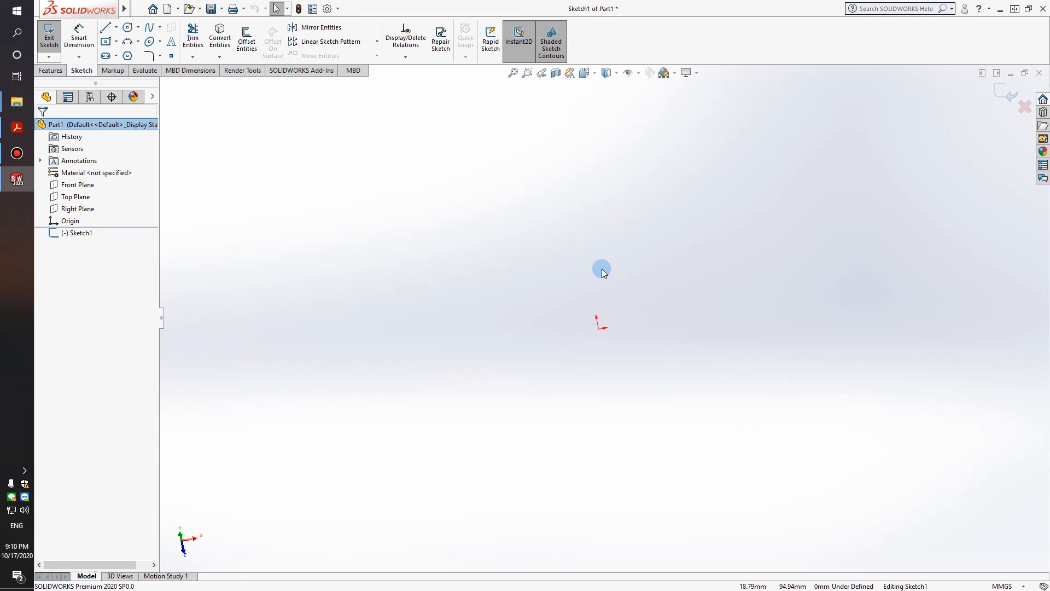
click(1025, 110)
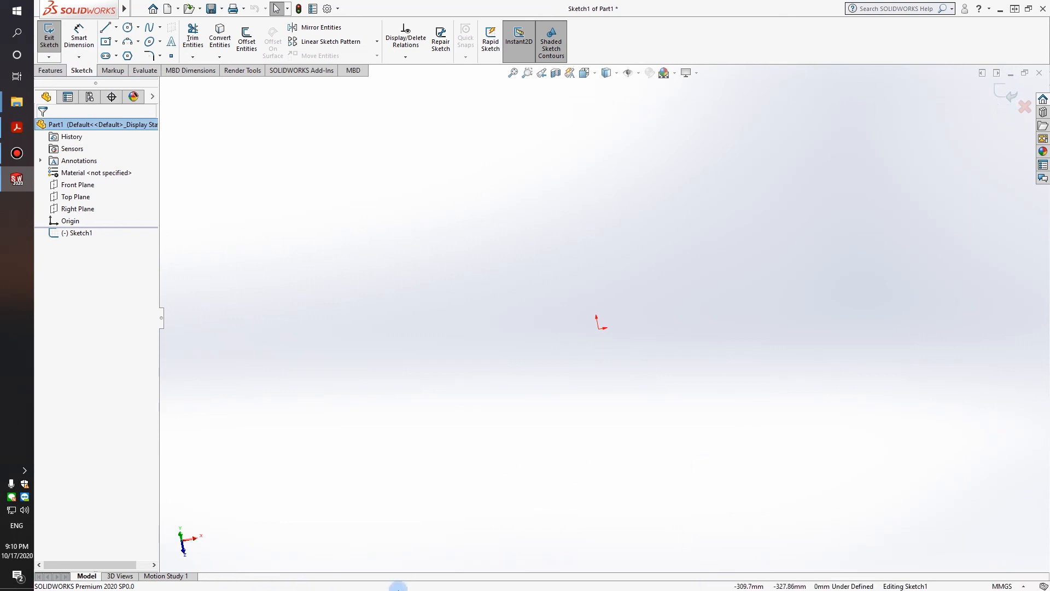
click(868, 576)
Switch to the Windows desktop, refresh it and open the Start menu.
mouse_move(223, 588)
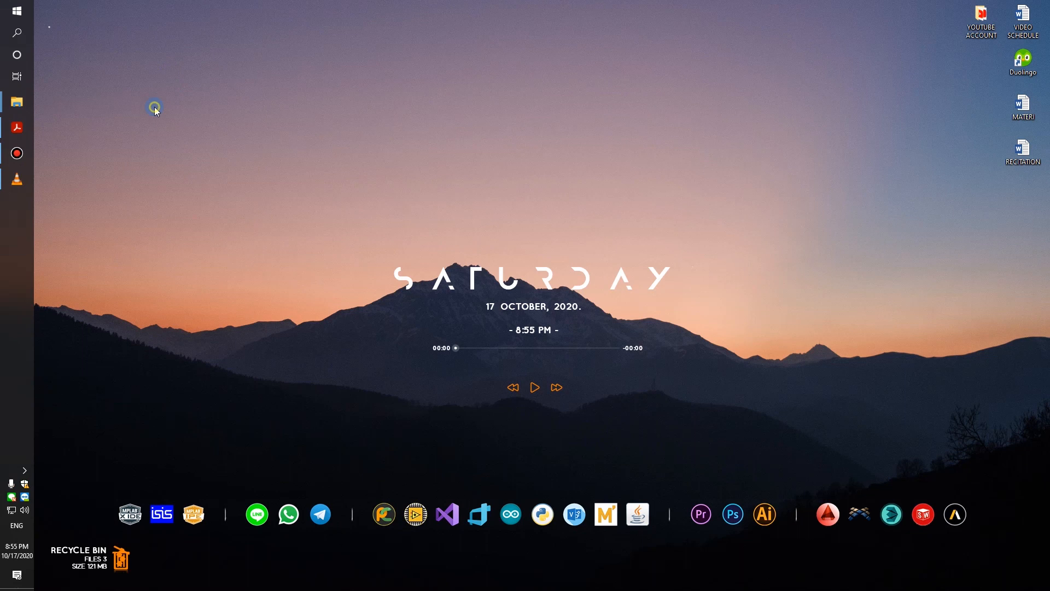
right_click(155, 110)
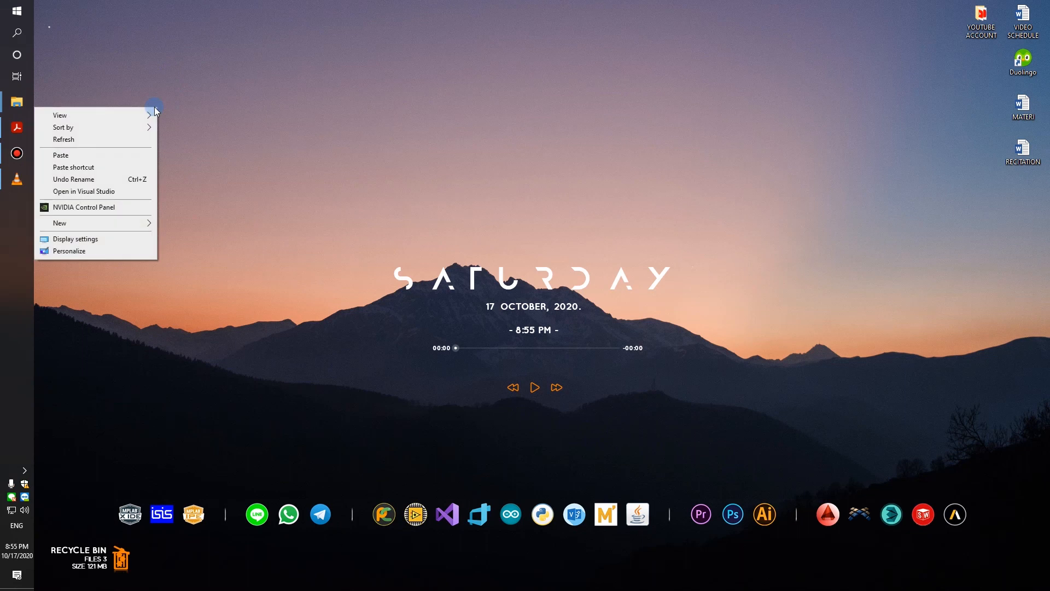
click(145, 138)
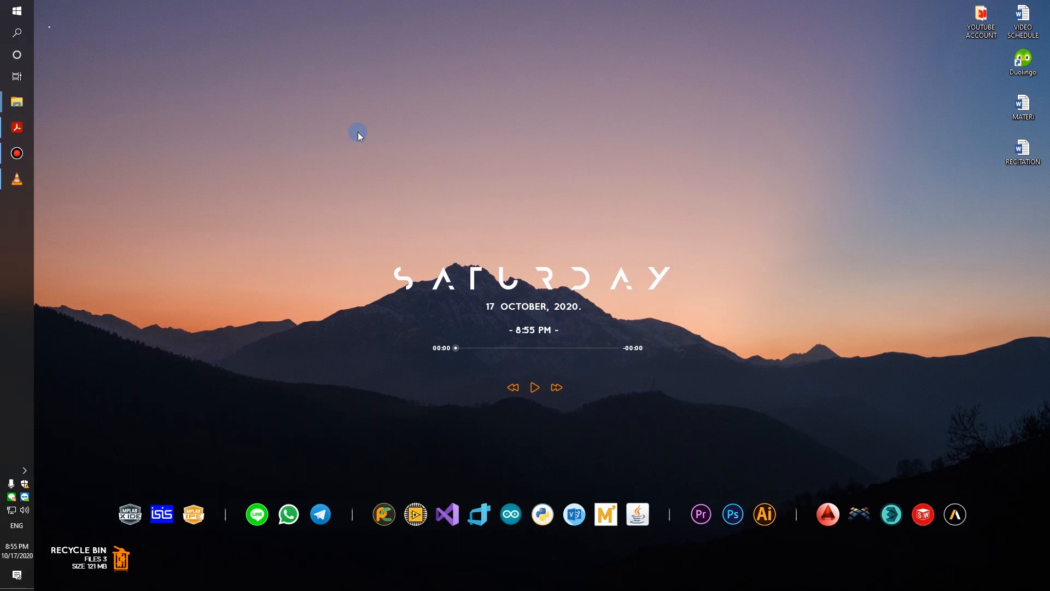
right_click(322, 141)
click(244, 174)
key(super)
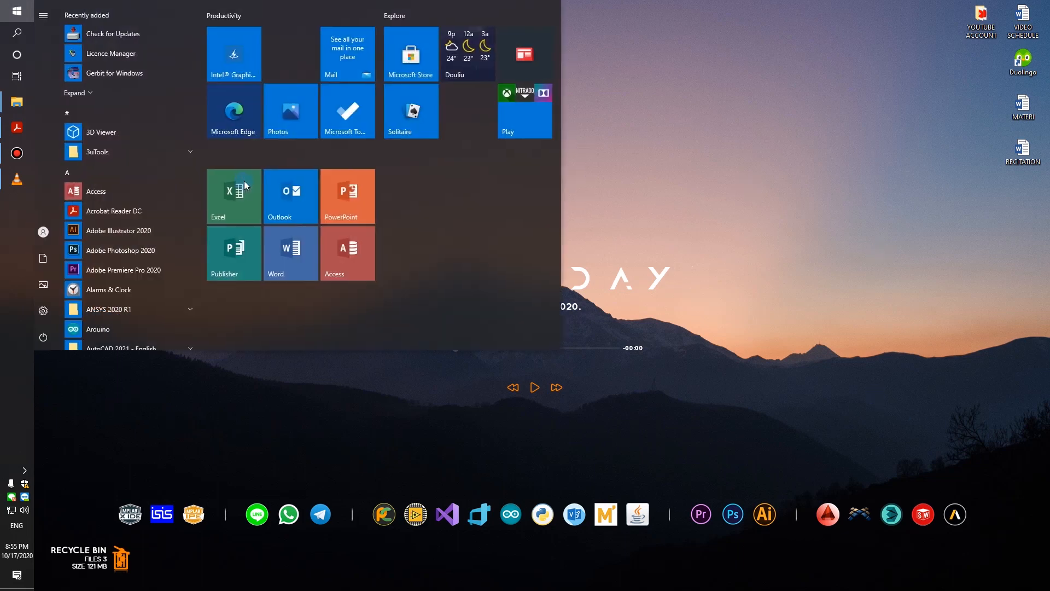